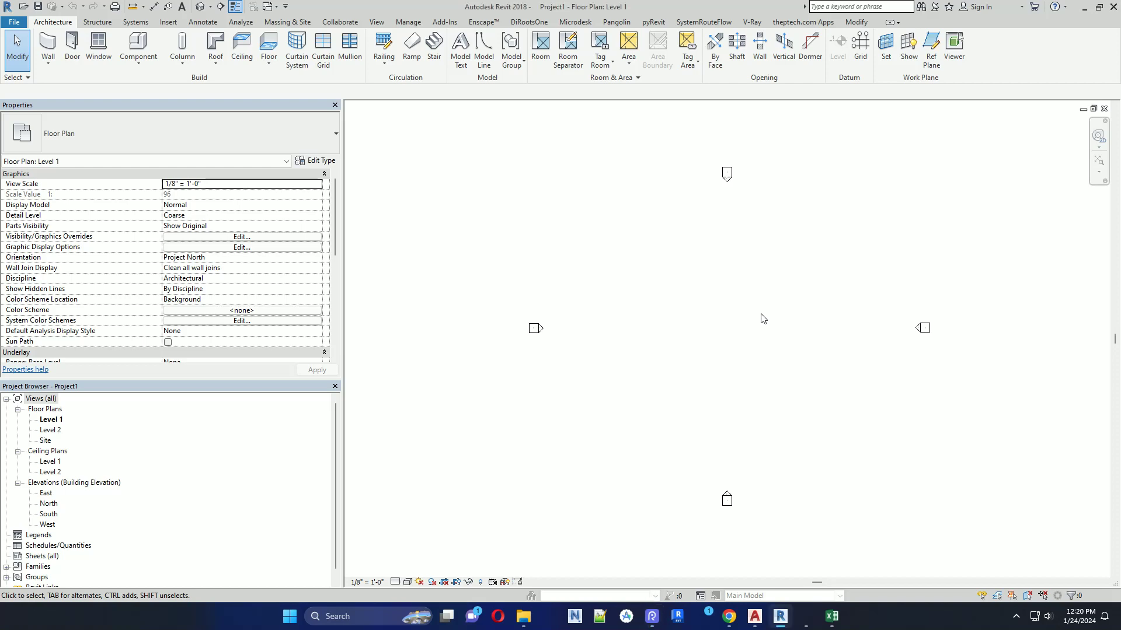
# Step: Load the D 22 x 34 Horizontal title block from the Titleblocks folder for a new sheet
pyautogui.click(377, 21)
pyautogui.click(693, 46)
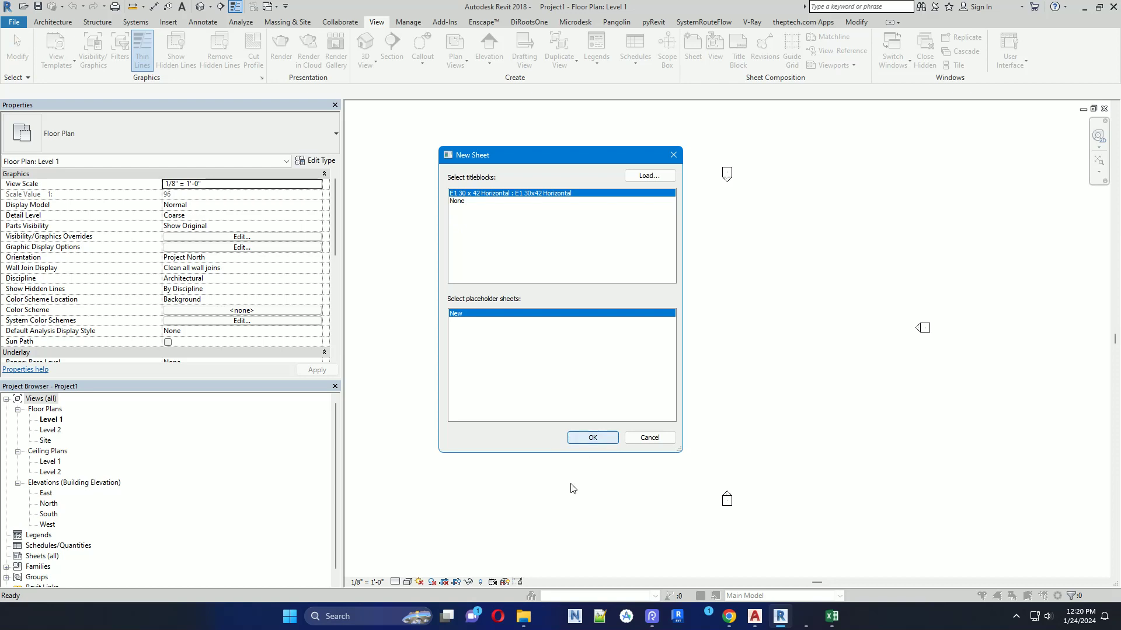
pyautogui.click(649, 175)
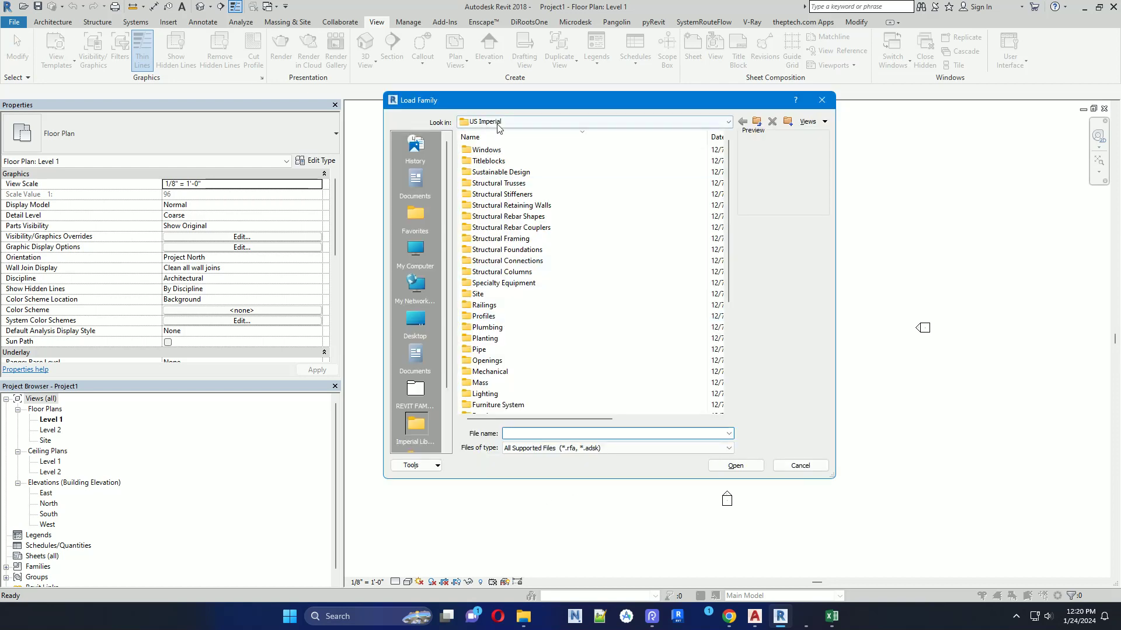
pyautogui.click(495, 164)
pyautogui.doubleClick(495, 164)
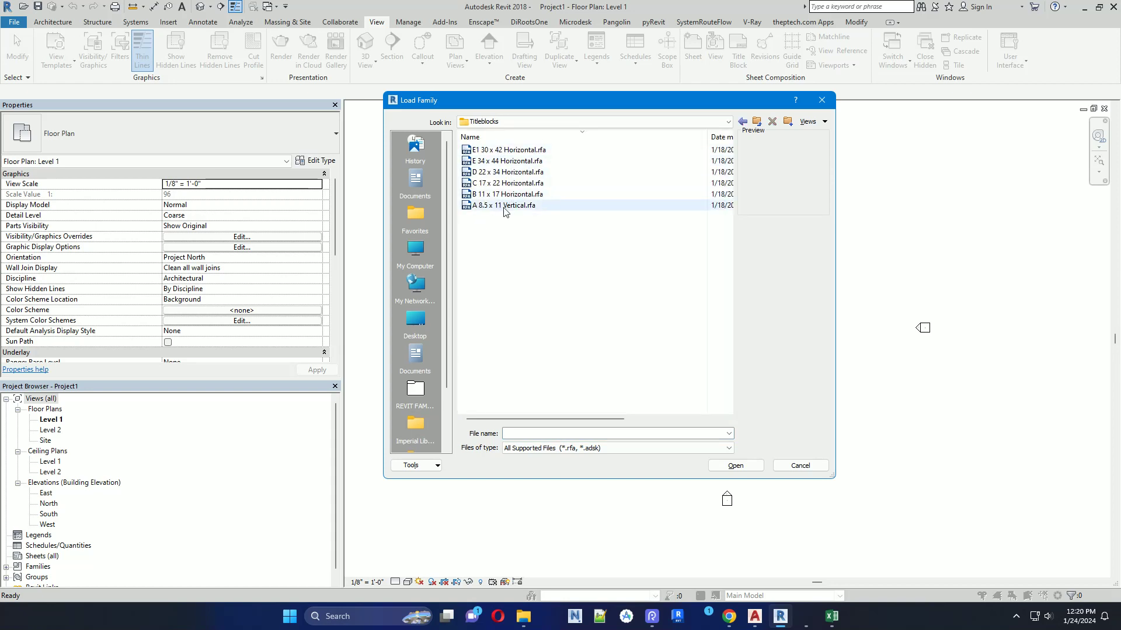
pyautogui.click(498, 205)
pyautogui.click(502, 172)
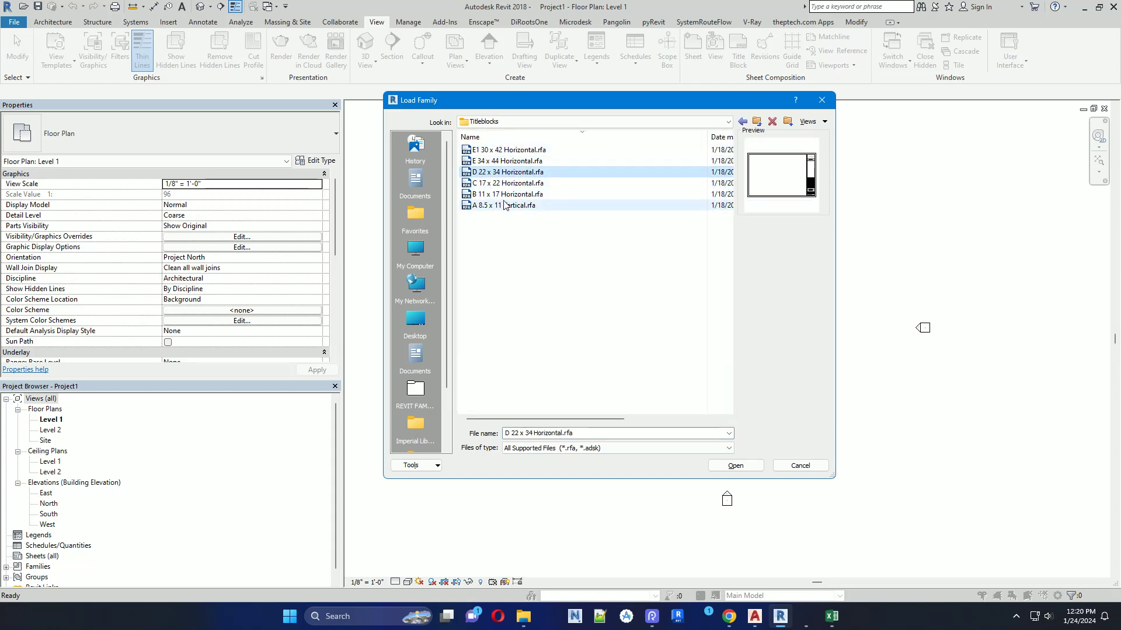
pyautogui.click(735, 466)
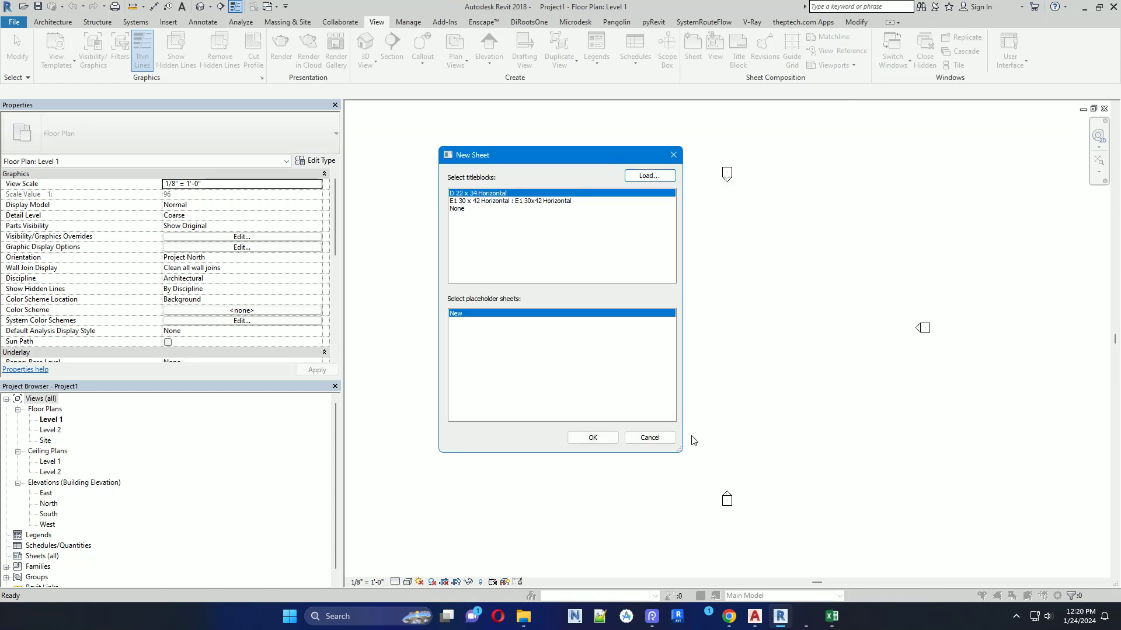
pyautogui.click(592, 437)
# Step: Zoom and pan around new sheet A101 to inspect the title block and its revision table
pyautogui.scroll(2, 488, 155)
pyautogui.scroll(1, 803, 400)
pyautogui.scroll(1, 803, 400)
pyautogui.scroll(1, 864, 411)
pyautogui.scroll(1, 741, 327)
pyautogui.scroll(1, 701, 285)
pyautogui.moveTo(701, 284)
pyautogui.mouseDown(button='middle')
pyautogui.moveTo(725, 358)
pyautogui.moveTo(711, 388)
pyautogui.mouseUp(button='middle')
pyautogui.scroll(-1, 668, 230)
pyautogui.scroll(-1, 683, 285)
pyautogui.moveTo(683, 286)
pyautogui.mouseDown(button='middle')
pyautogui.moveTo(677, 378)
pyautogui.moveTo(667, 364)
pyautogui.mouseUp(button='middle')
pyautogui.scroll(-1, 683, 245)
pyautogui.moveTo(683, 245); pyautogui.dragTo(675, 193, button='middle')
# Step: Select the D 22 x 34 title block on A101 and open its family for editing
pyautogui.scroll(2, 665, 440)
pyautogui.scroll(1, 667, 441)
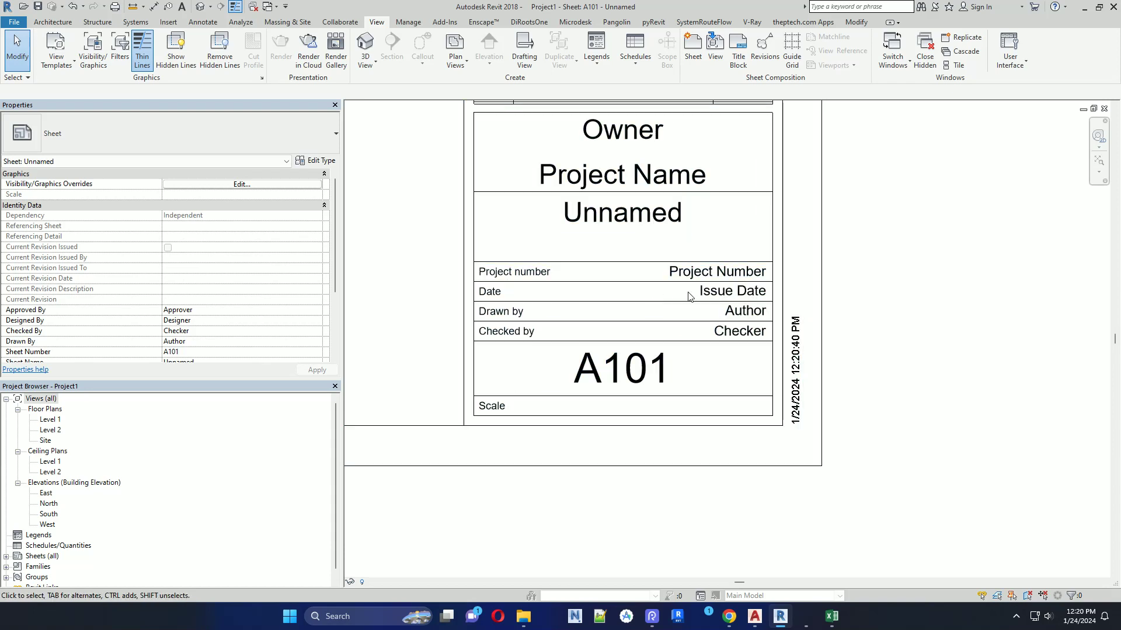
pyautogui.scroll(-2, 695, 324)
pyautogui.moveTo(688, 176); pyautogui.dragTo(680, 333, button='middle')
pyautogui.moveTo(672, 245)
pyautogui.mouseDown(button='middle')
pyautogui.moveTo(669, 420)
pyautogui.moveTo(654, 383)
pyautogui.moveTo(669, 425)
pyautogui.moveTo(631, 280)
pyautogui.mouseUp(button='middle')
pyautogui.scroll(-1, 626, 293)
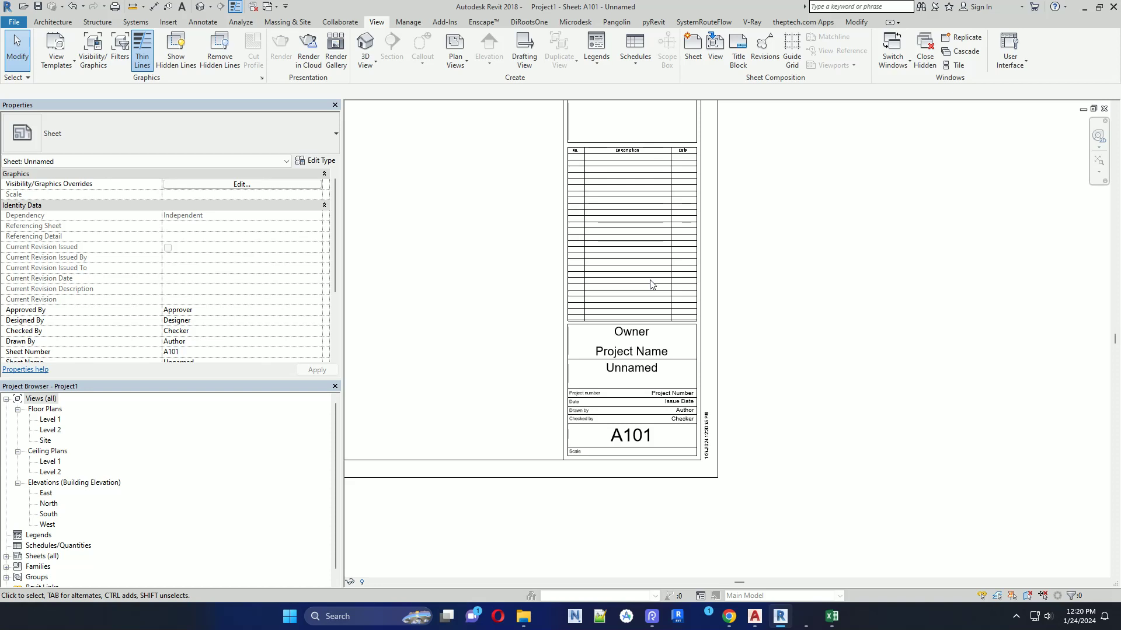
pyautogui.click(720, 300)
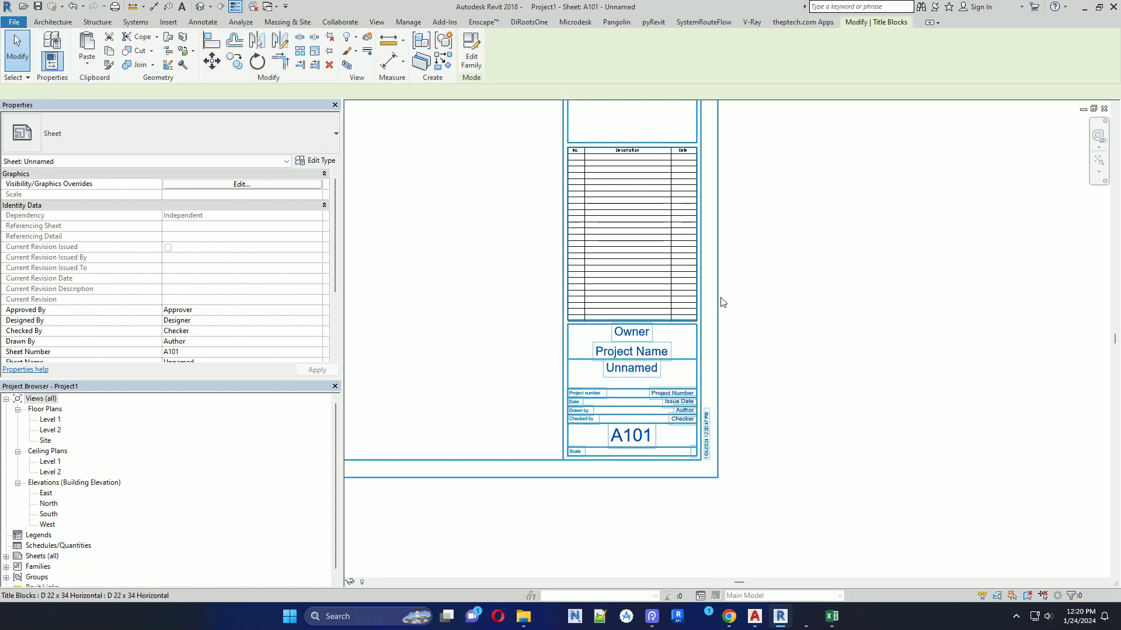
pyautogui.click(471, 56)
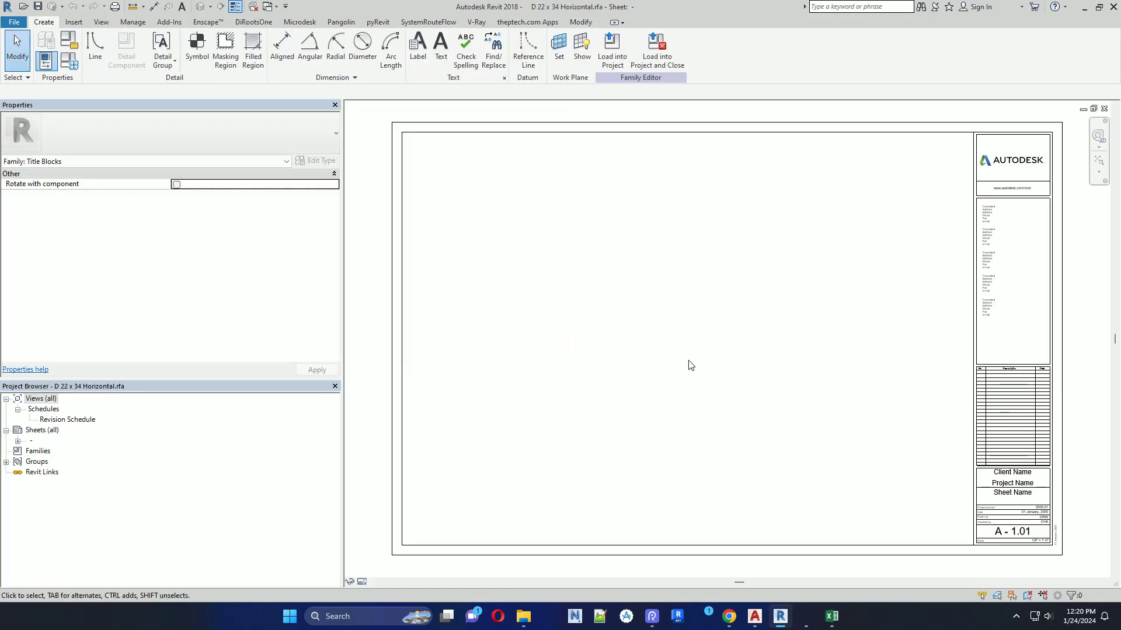
# Step: Zoom to the title block's text rows and try copying the Project number caption, then cancel
pyautogui.scroll(1, 750, 228)
pyautogui.scroll(1, 753, 262)
pyautogui.scroll(1, 770, 327)
pyautogui.scroll(1, 765, 359)
pyautogui.moveTo(761, 361); pyautogui.dragTo(762, 385, button='middle')
pyautogui.scroll(1, 642, 245)
pyautogui.click(642, 246)
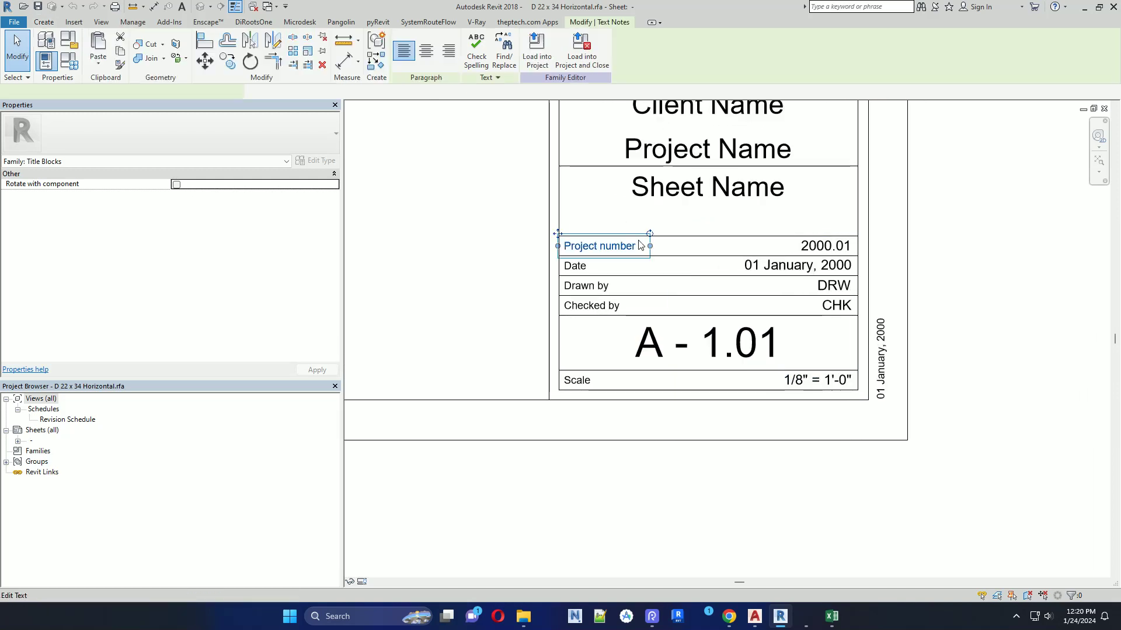
pyautogui.scroll(1, 650, 233)
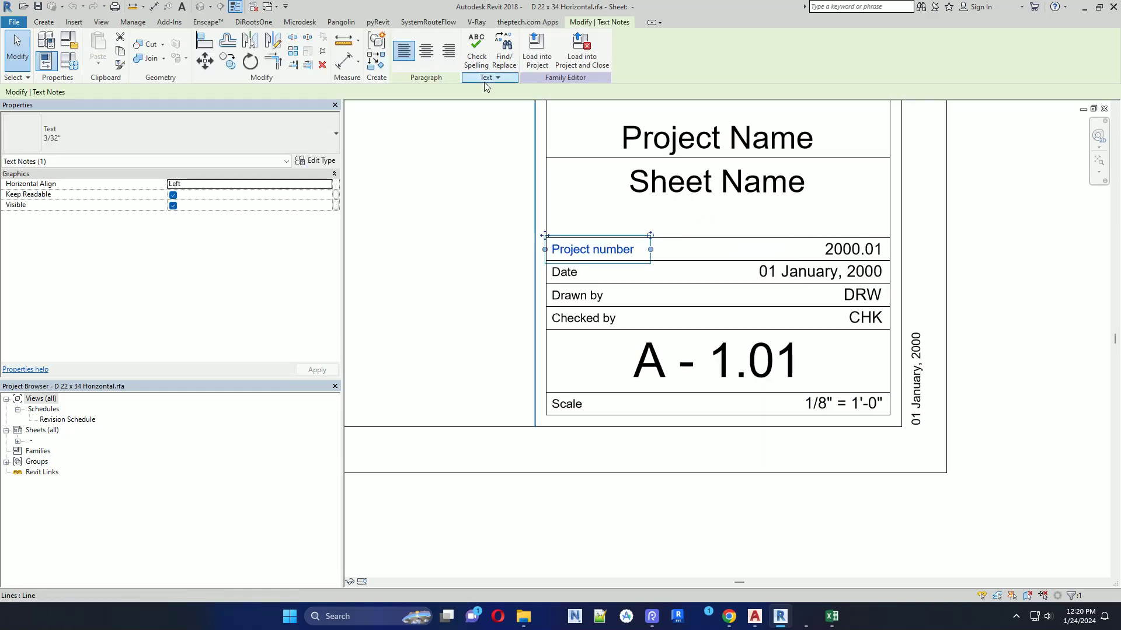
pyautogui.click(227, 60)
pyautogui.scroll(1, 514, 289)
pyautogui.click(505, 277)
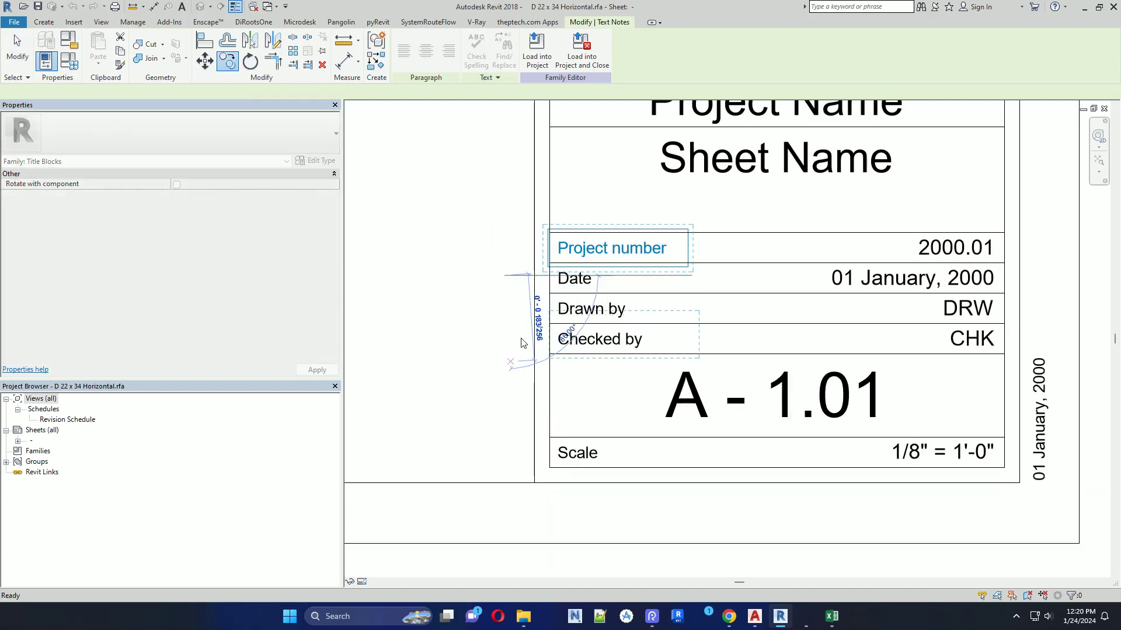
pyautogui.press('Escape')
# Step: Rewrite the Checked by caption so it reads 'Revision'
pyautogui.click(629, 341)
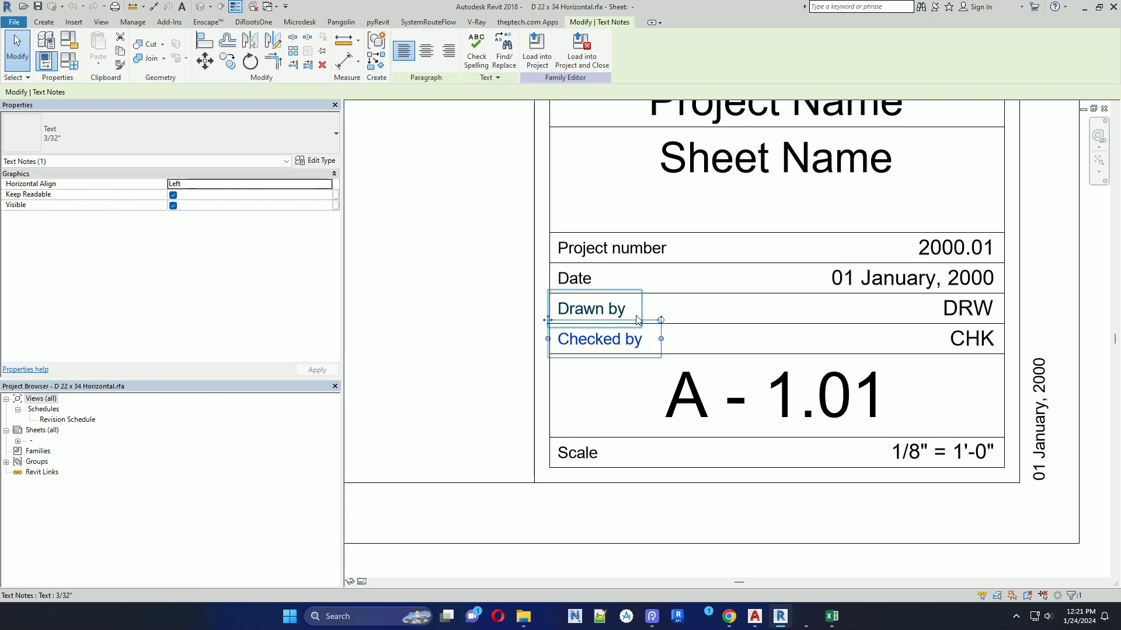
pyautogui.click(646, 343)
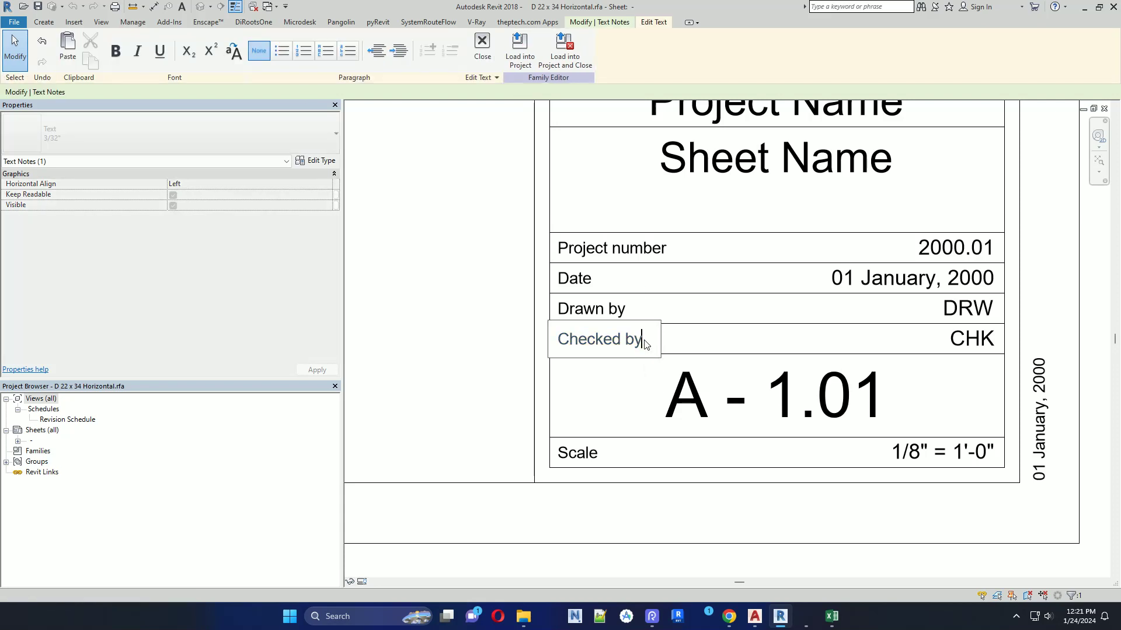
pyautogui.moveTo(646, 343); pyautogui.dragTo(345, 357)
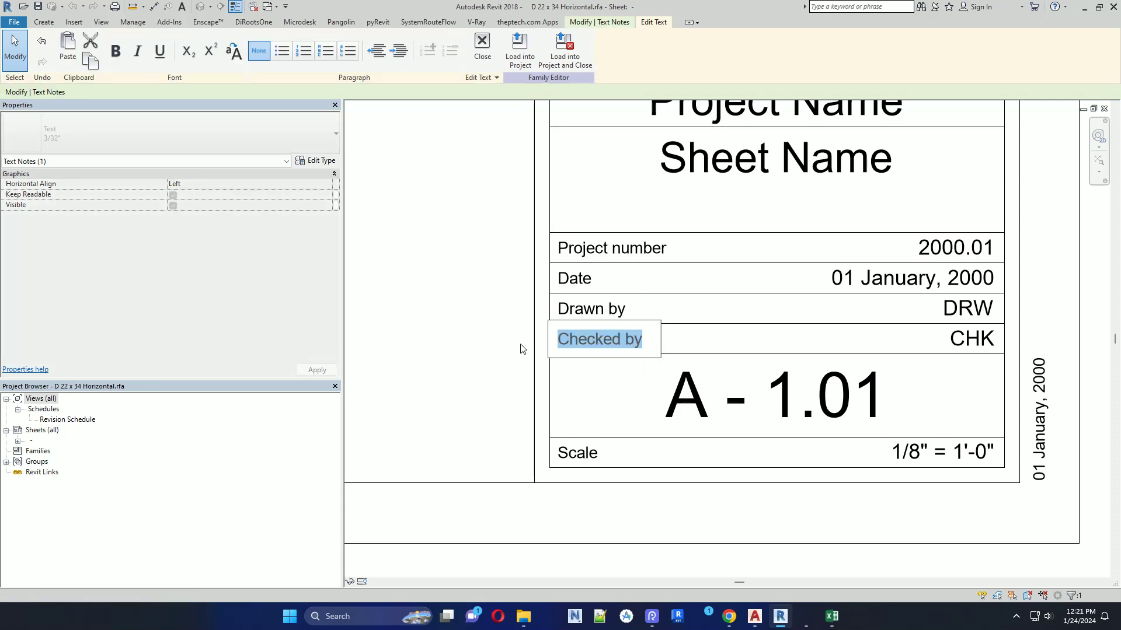
pyautogui.click(652, 349)
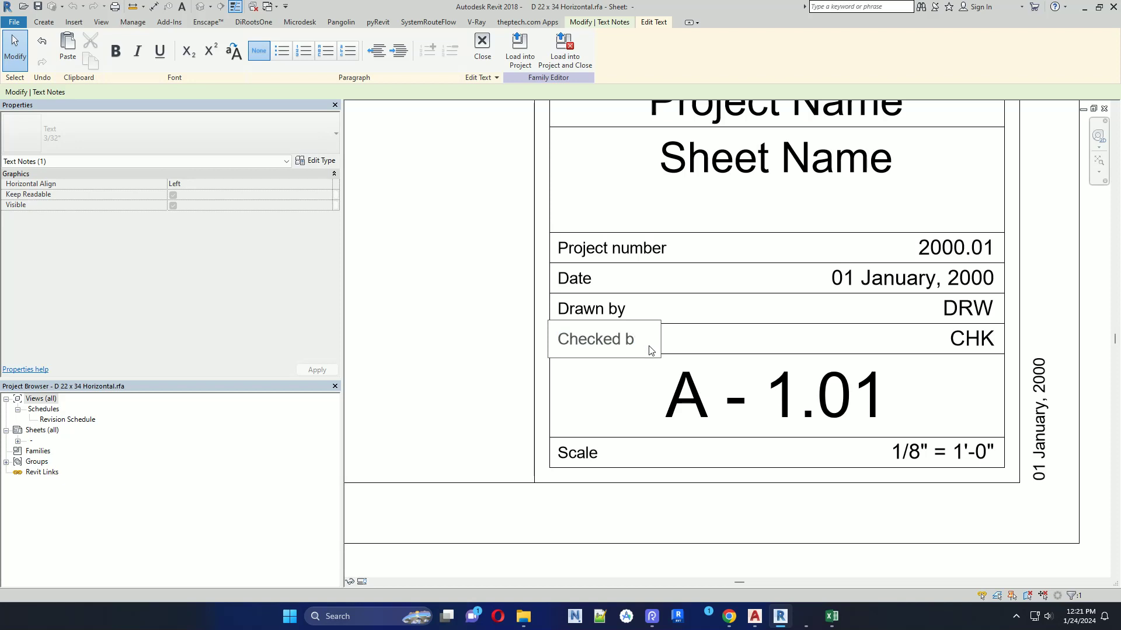
pyautogui.press('BackSpace')
pyautogui.press('BackSpace')
pyautogui.press('BackSpace')
pyautogui.click(752, 349)
# Step: Make the CHK label show the Current Revision parameter instead of Checked By
pyautogui.click(808, 345)
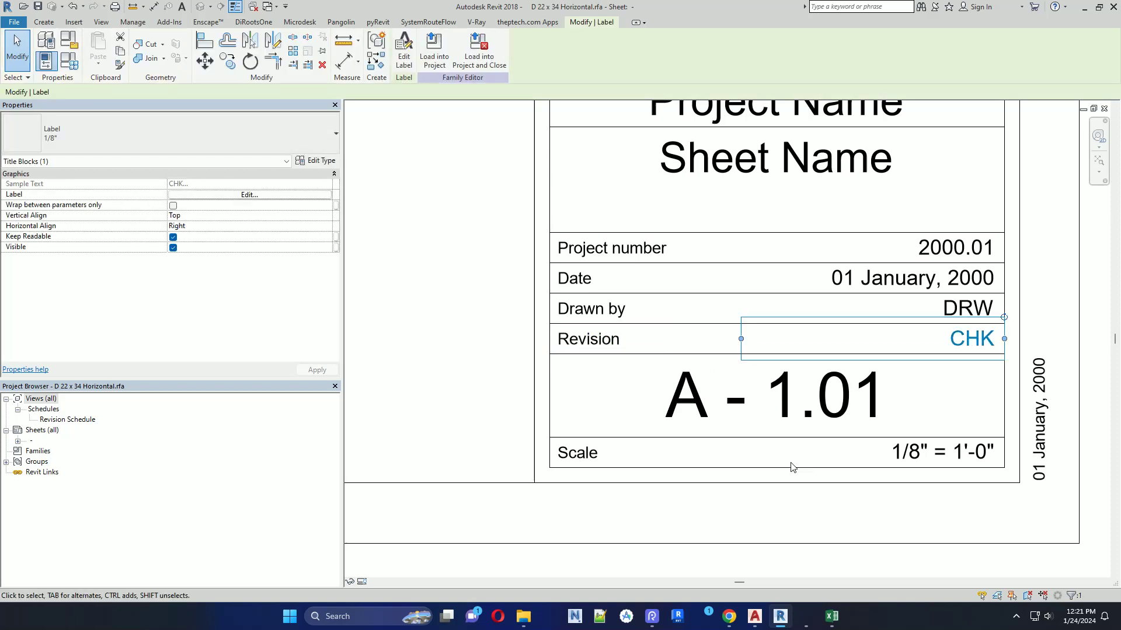
pyautogui.click(404, 52)
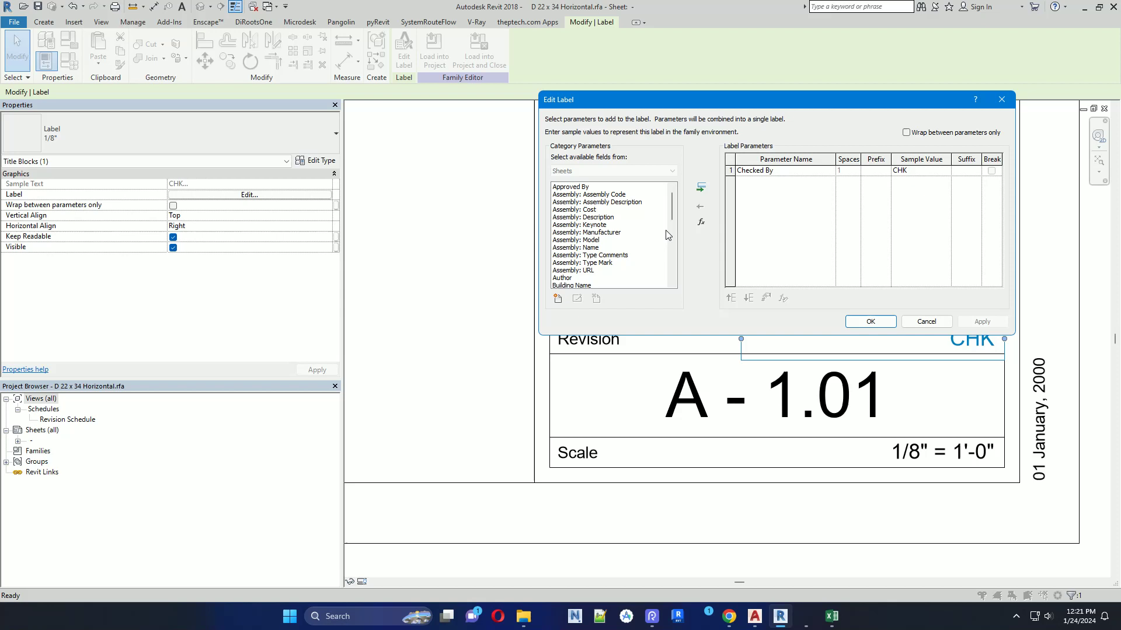
pyautogui.click(575, 188)
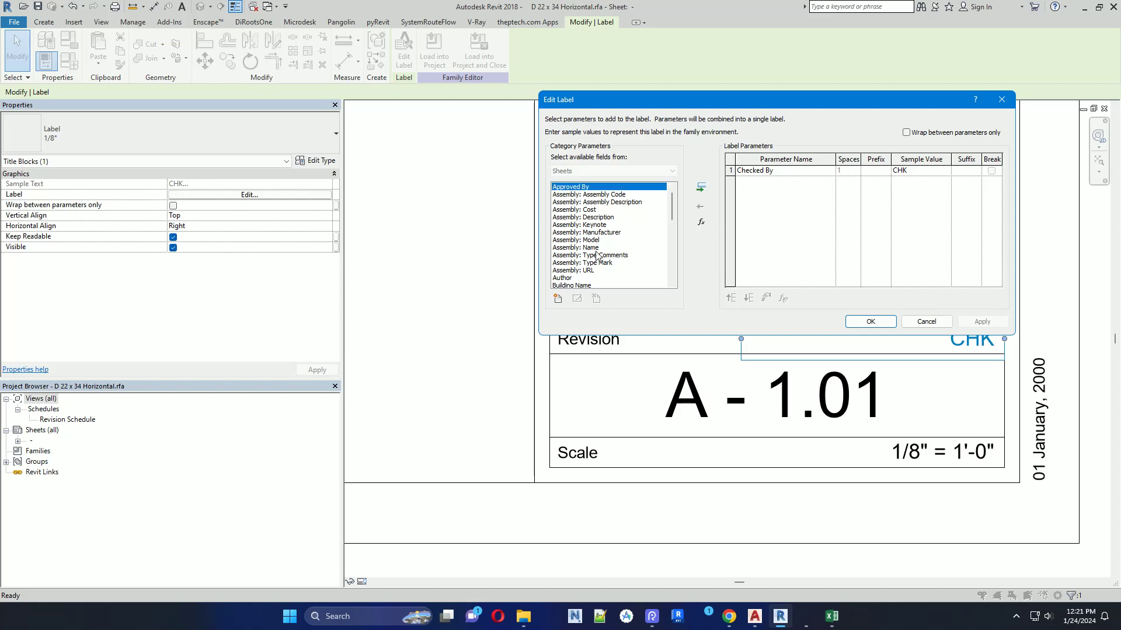
pyautogui.scroll(-4, 595, 255)
pyautogui.scroll(-4, 596, 257)
pyautogui.scroll(-1, 596, 262)
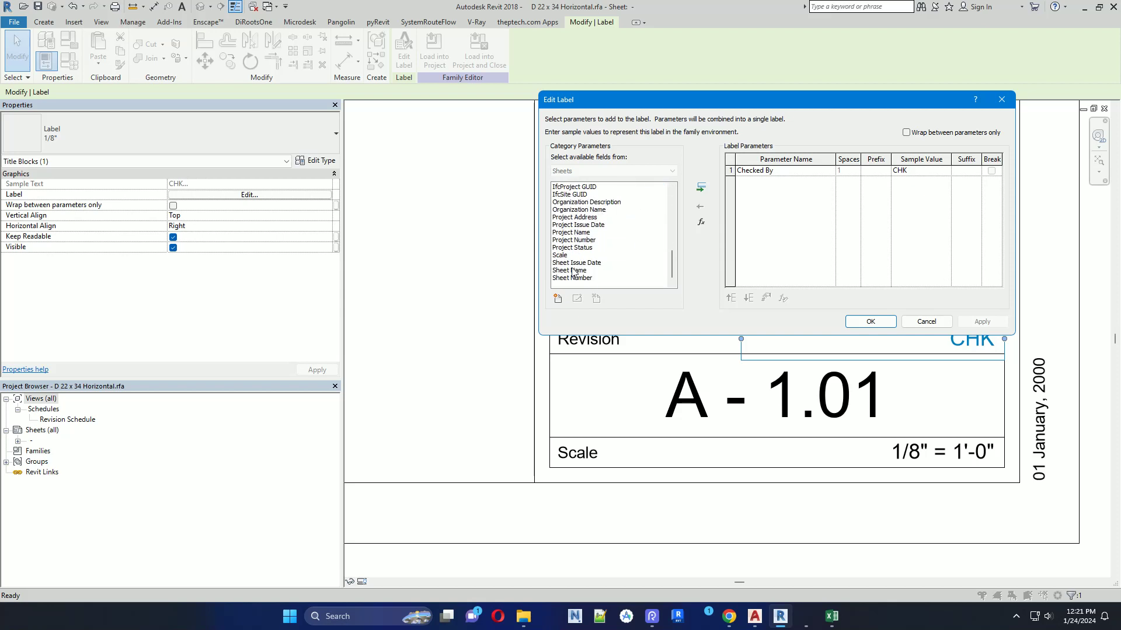
pyautogui.scroll(1, 557, 261)
pyautogui.click(588, 248)
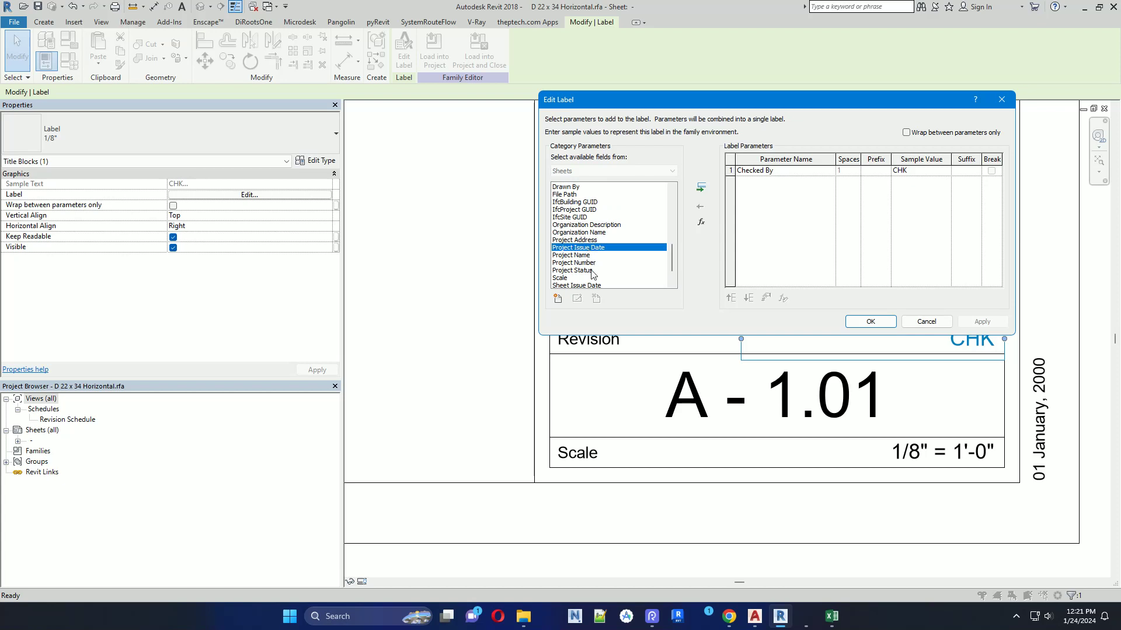
pyautogui.click(585, 271)
pyautogui.scroll(2, 592, 241)
pyautogui.scroll(1, 591, 242)
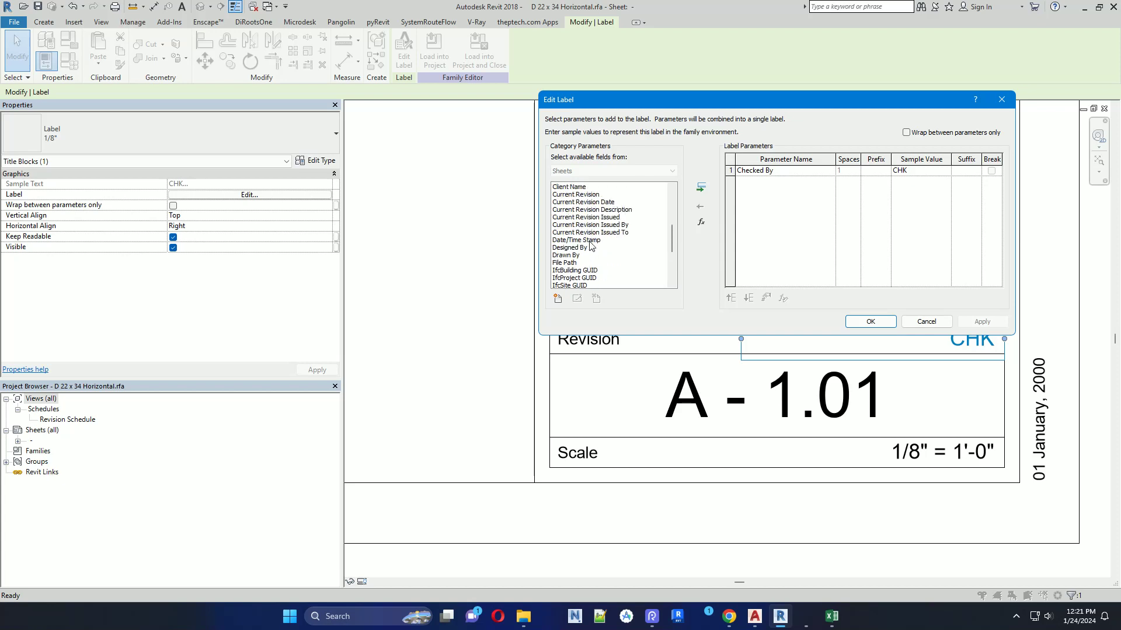
pyautogui.scroll(1, 591, 246)
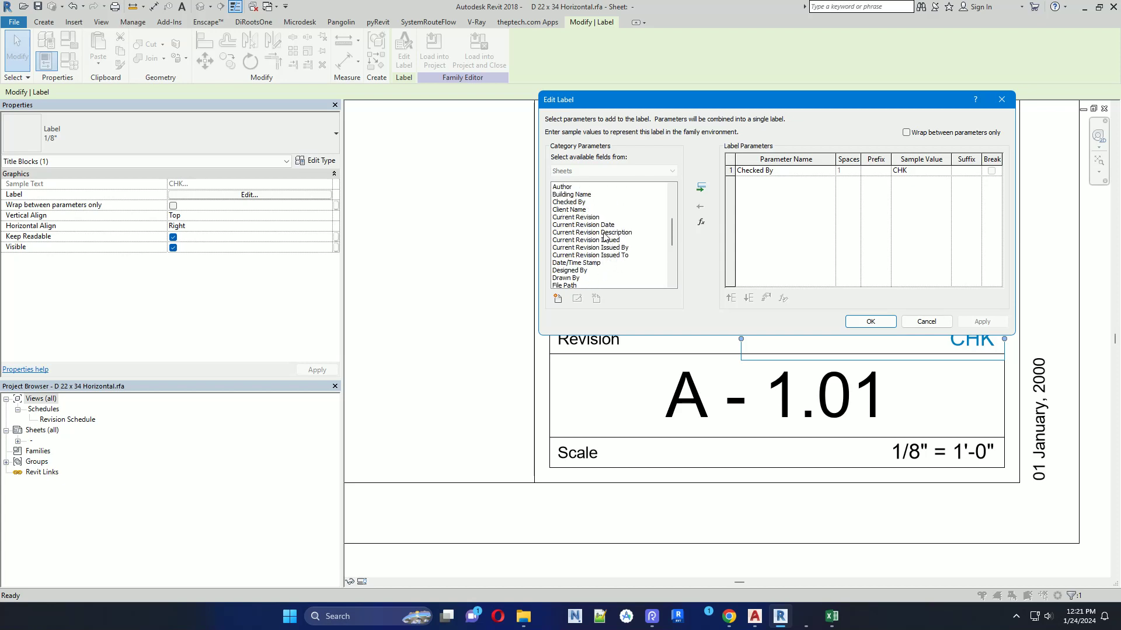
pyautogui.click(581, 220)
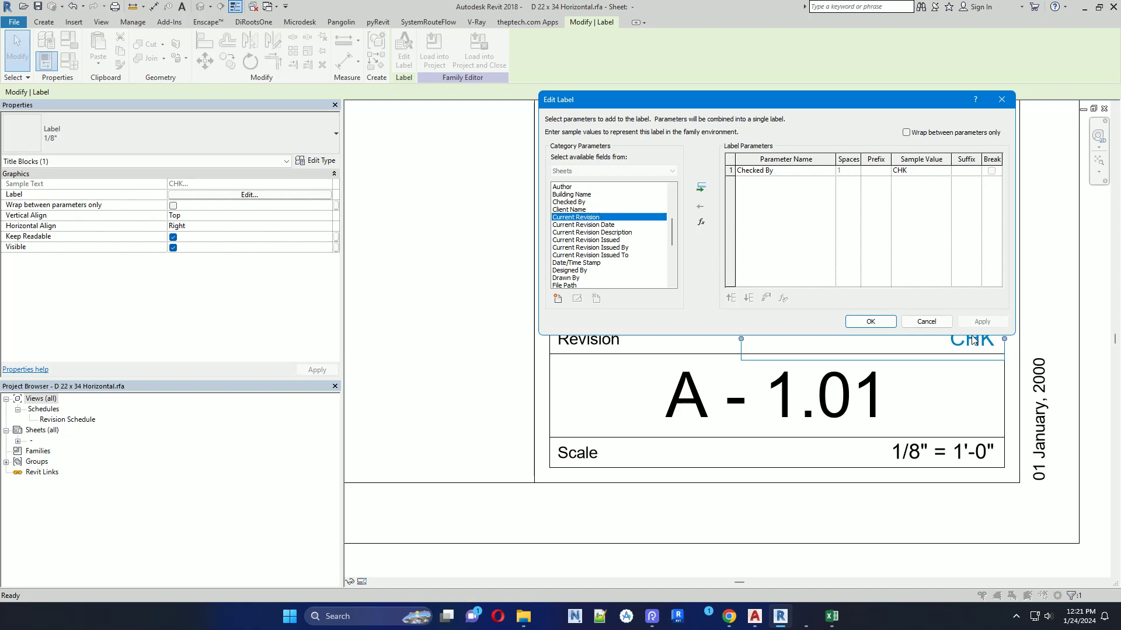
pyautogui.click(701, 188)
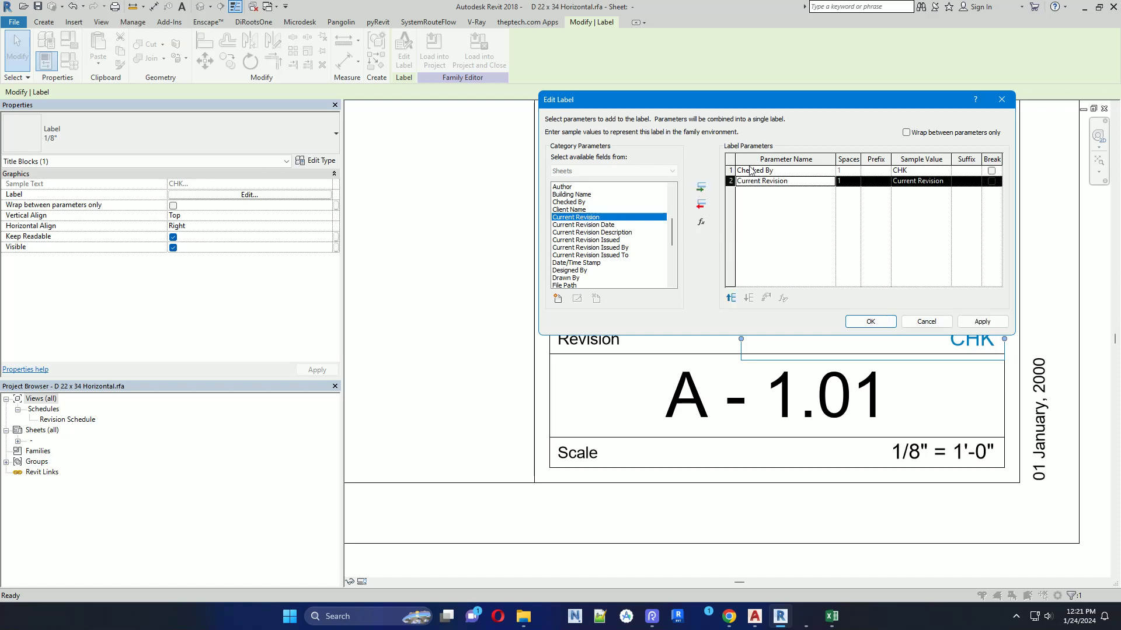
pyautogui.click(703, 205)
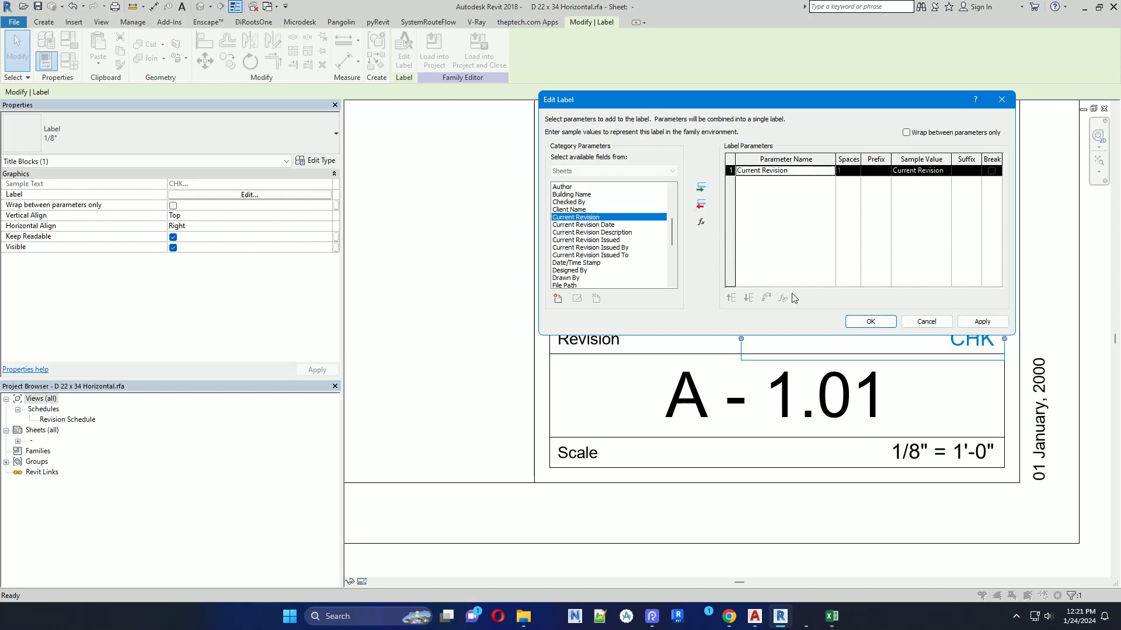
pyautogui.click(869, 321)
# Step: Load the edited title block family into Project1, overwriting the existing version
pyautogui.moveTo(905, 383); pyautogui.dragTo(785, 352, button='middle')
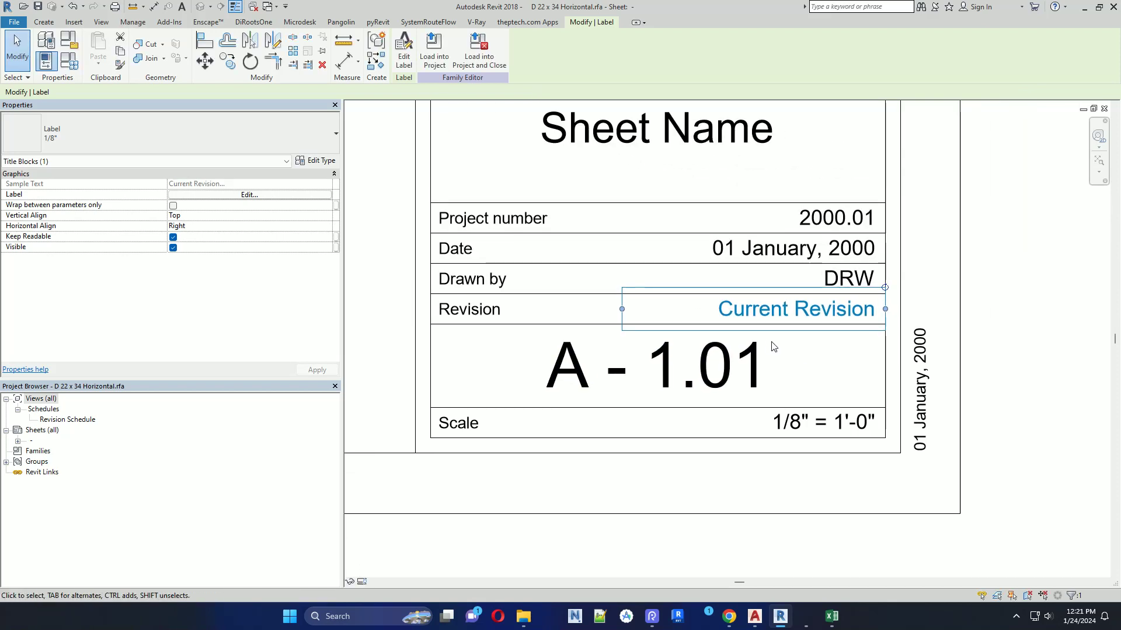
pyautogui.click(479, 56)
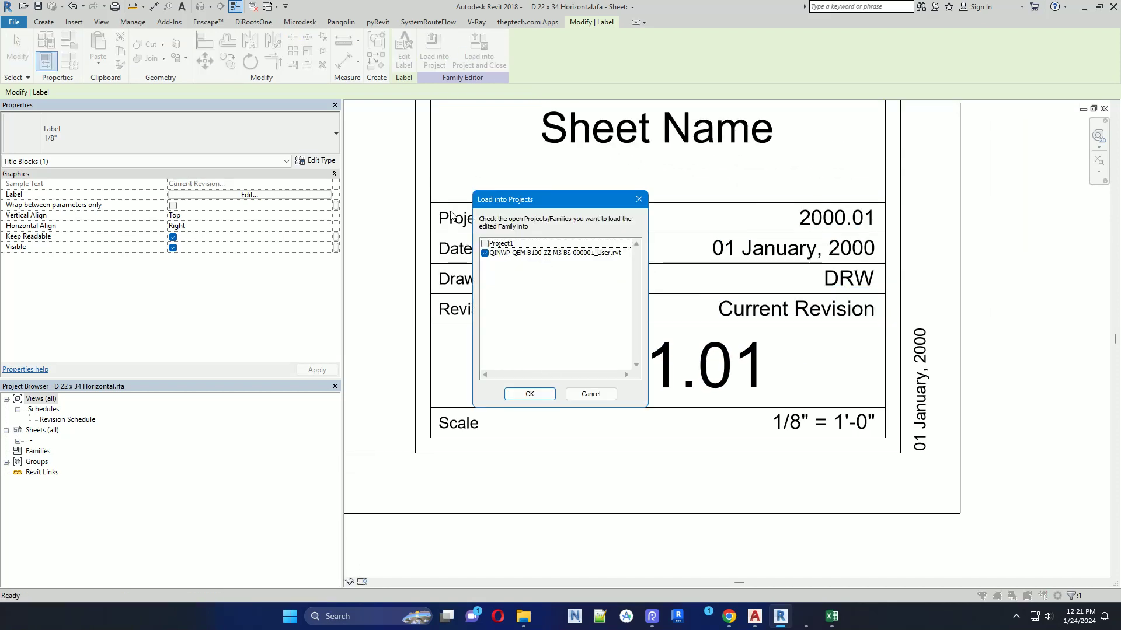
pyautogui.click(486, 245)
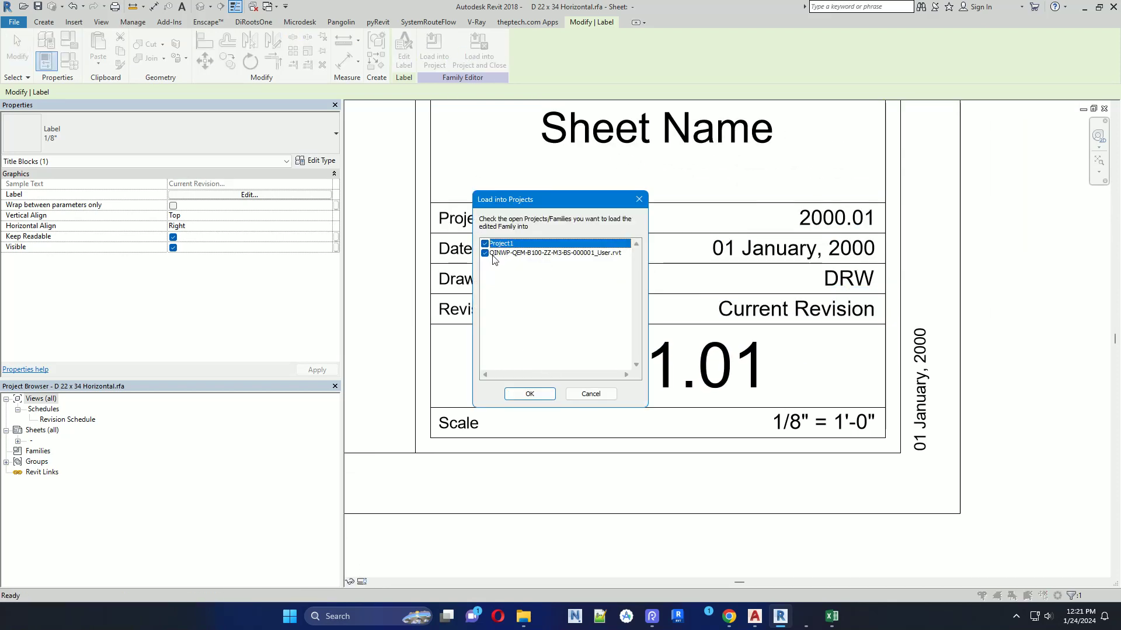
pyautogui.click(531, 395)
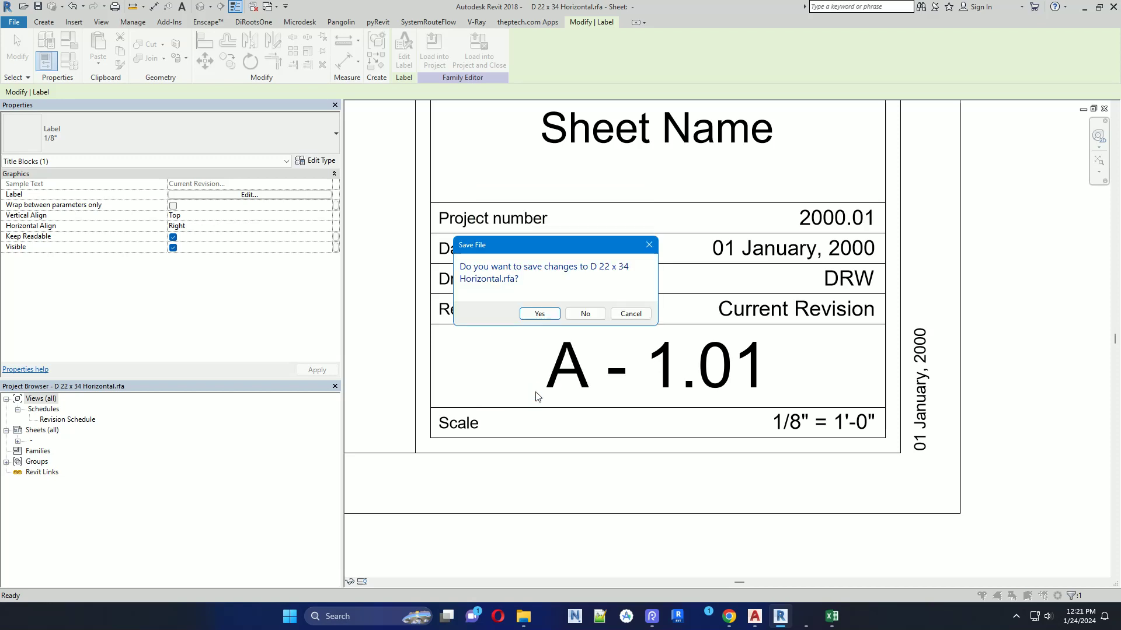
pyautogui.click(585, 314)
pyautogui.click(589, 301)
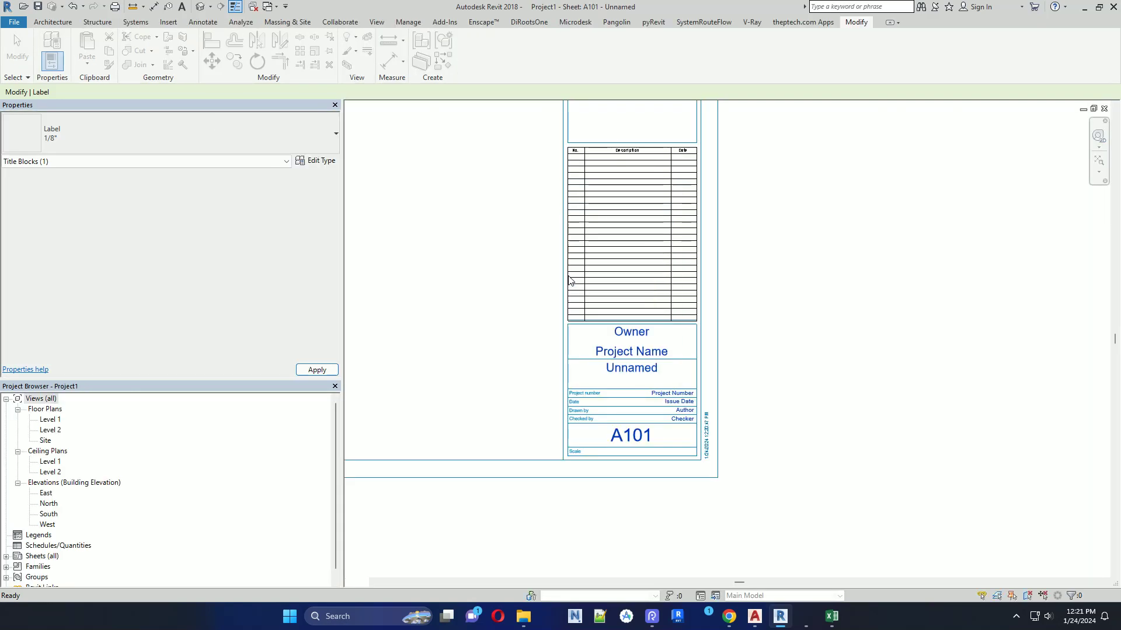
# Step: Set sheet A101's Revisions on Sheet to show Revision 1 in its schedule
pyautogui.scroll(2, 712, 294)
pyautogui.scroll(3, 769, 294)
pyautogui.scroll(1, 776, 285)
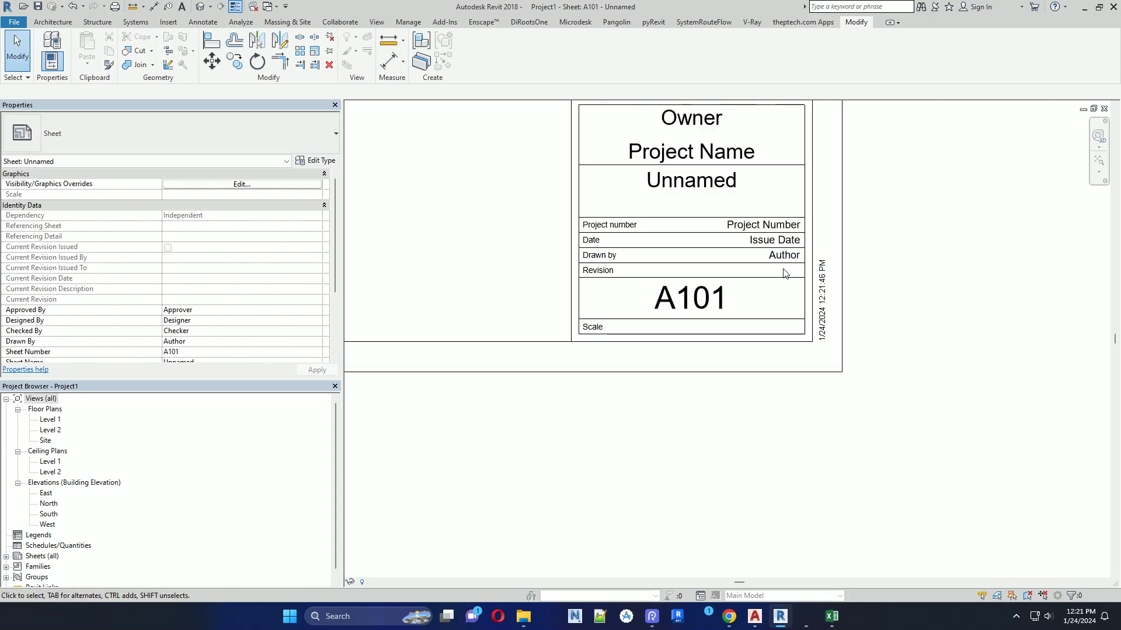
pyautogui.click(788, 276)
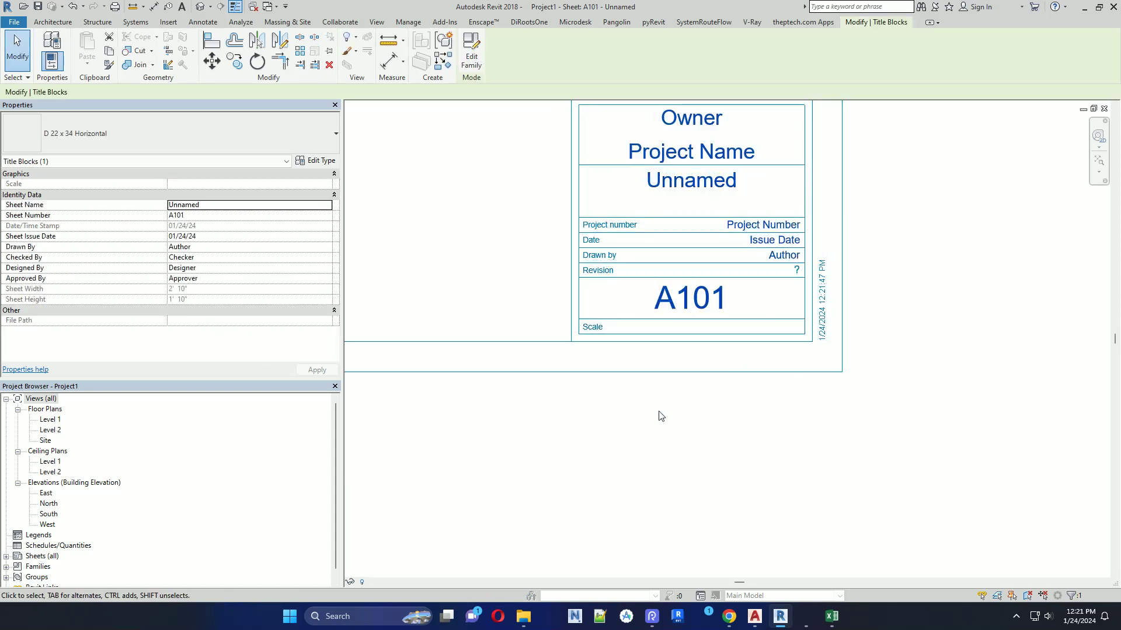
pyautogui.click(605, 418)
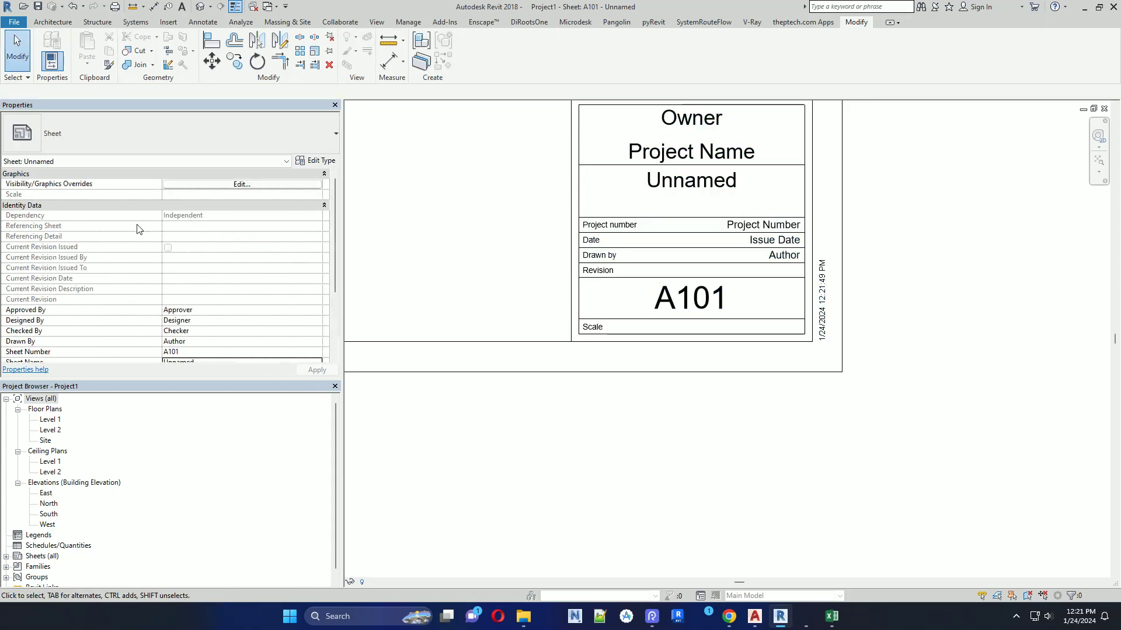
pyautogui.scroll(-3, 138, 228)
pyautogui.scroll(-1, 216, 277)
pyautogui.click(195, 310)
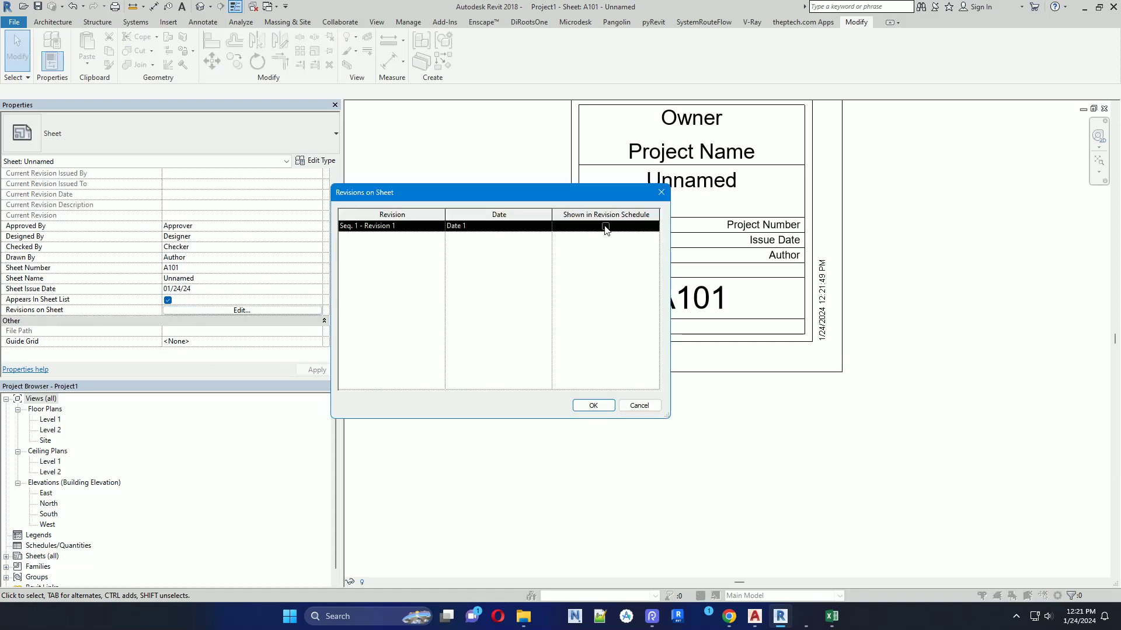
pyautogui.click(606, 226)
pyautogui.click(592, 406)
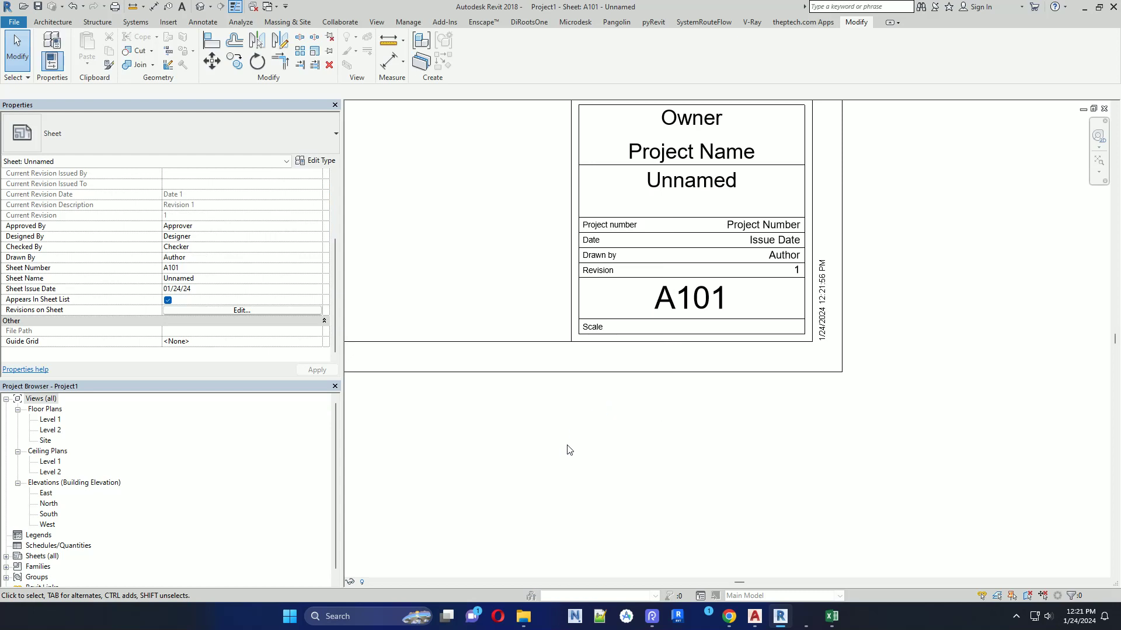
# Step: Inspect the title block to confirm it lists Revision 1 with Date 1
pyautogui.click(798, 277)
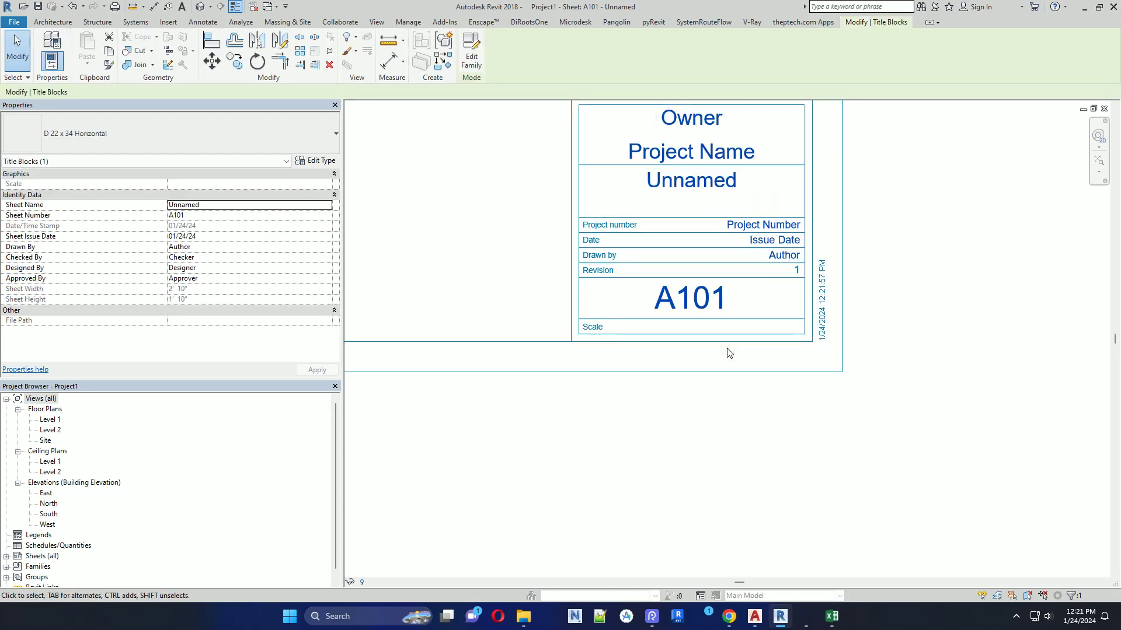
pyautogui.scroll(-2, 725, 350)
pyautogui.scroll(-2, 694, 357)
pyautogui.scroll(2, 711, 180)
pyautogui.scroll(2, 710, 180)
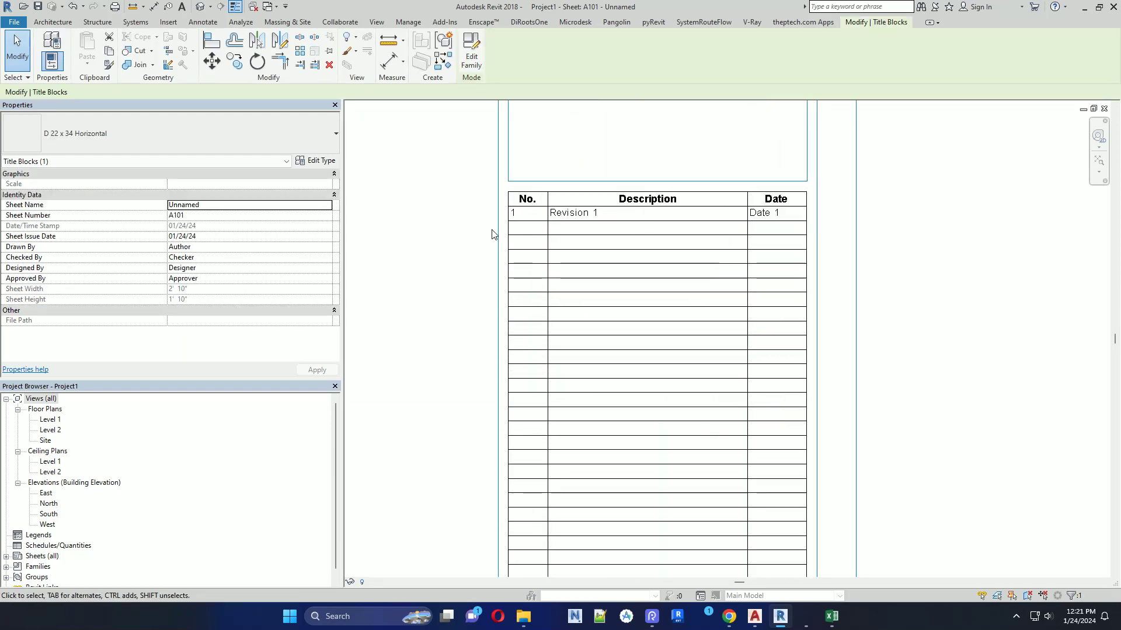
pyautogui.press('Escape')
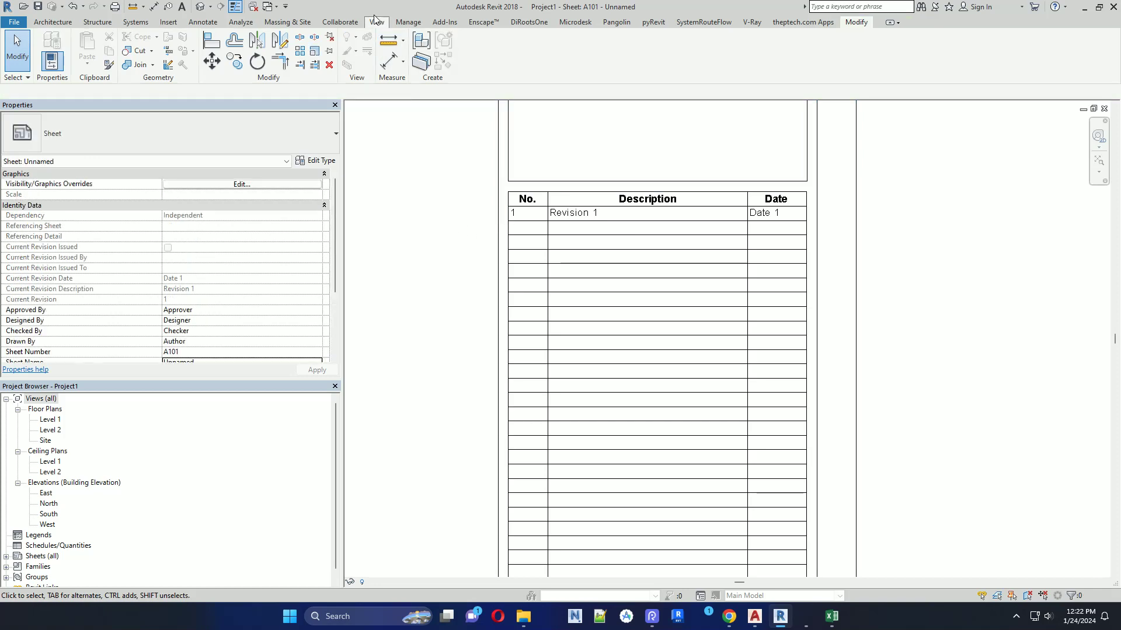
# Step: Add Revision 2 and fill in the Issued to and Issued by fields, including 'uk'
pyautogui.click(376, 22)
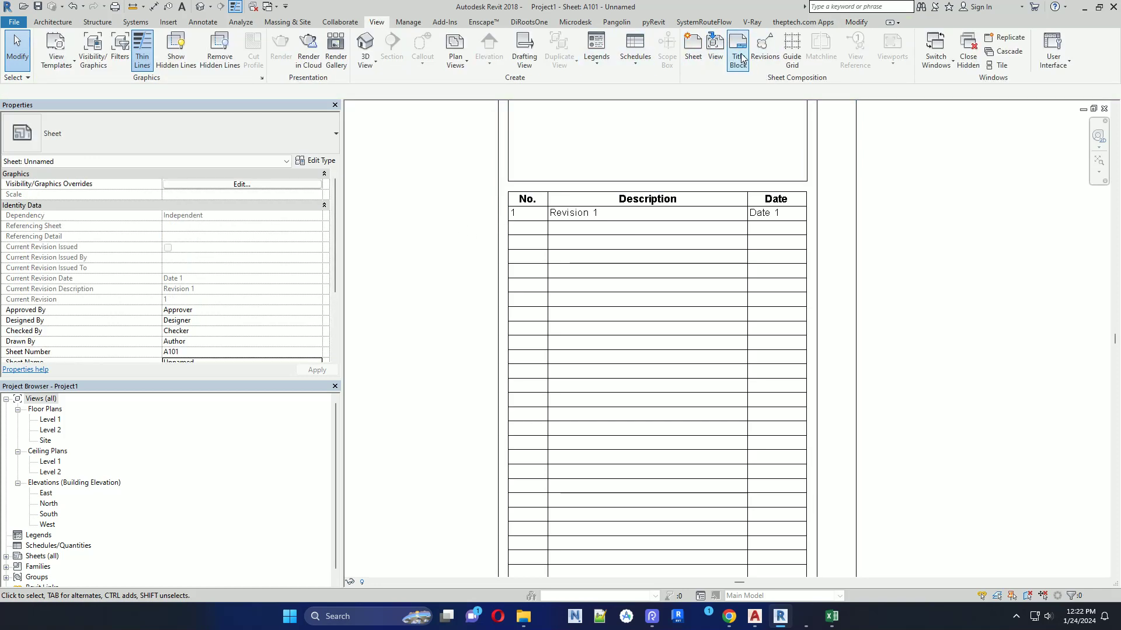
pyautogui.click(766, 53)
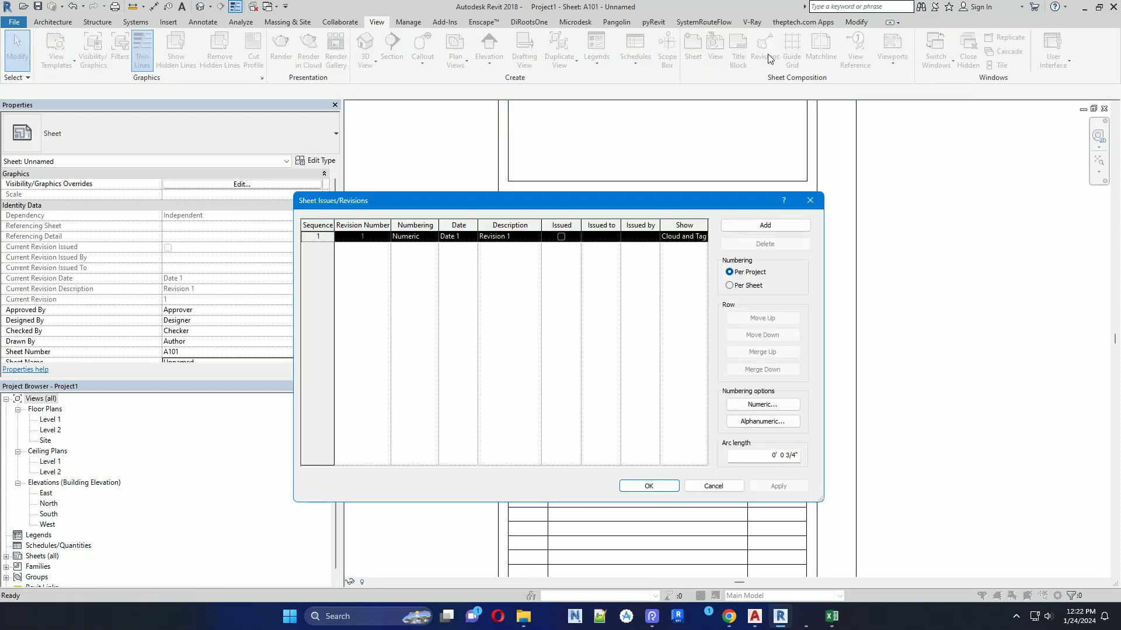
pyautogui.click(791, 227)
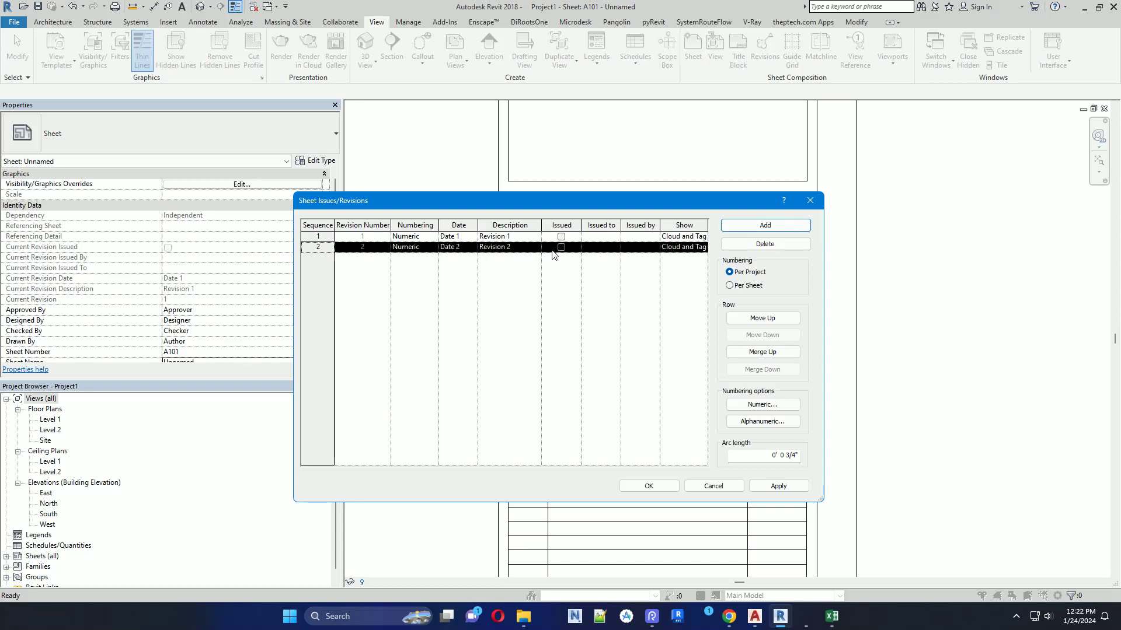
pyautogui.click(619, 247)
pyautogui.write('mkg')
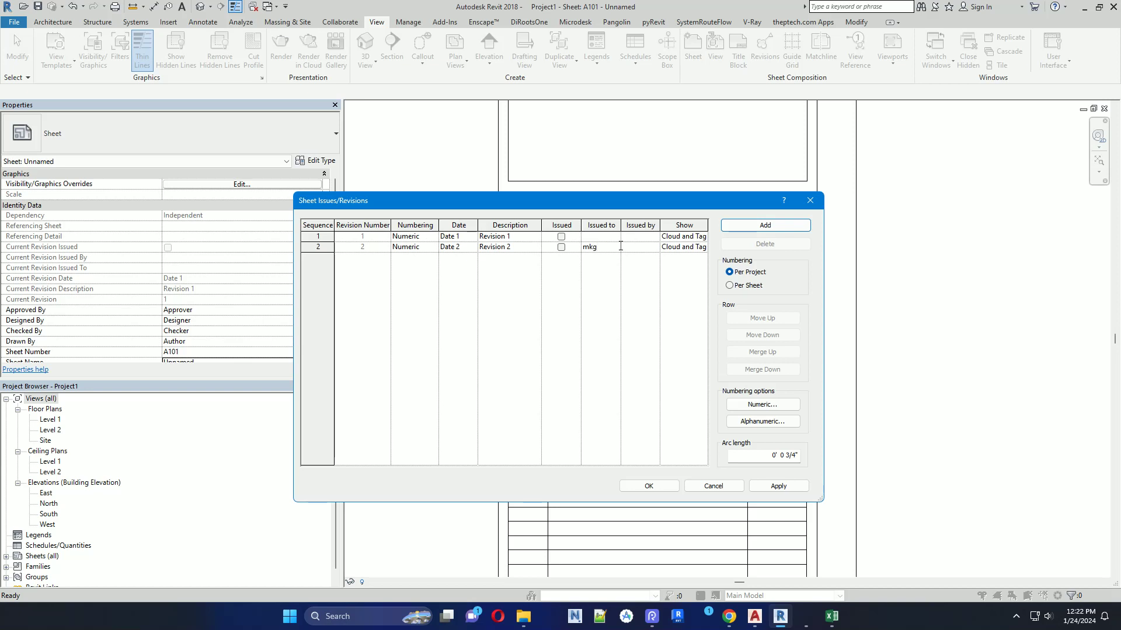
pyautogui.click(639, 247)
pyautogui.write('uk')
pyautogui.click(607, 236)
pyautogui.write('ukg')
pyautogui.moveTo(627, 200); pyautogui.dragTo(552, 89)
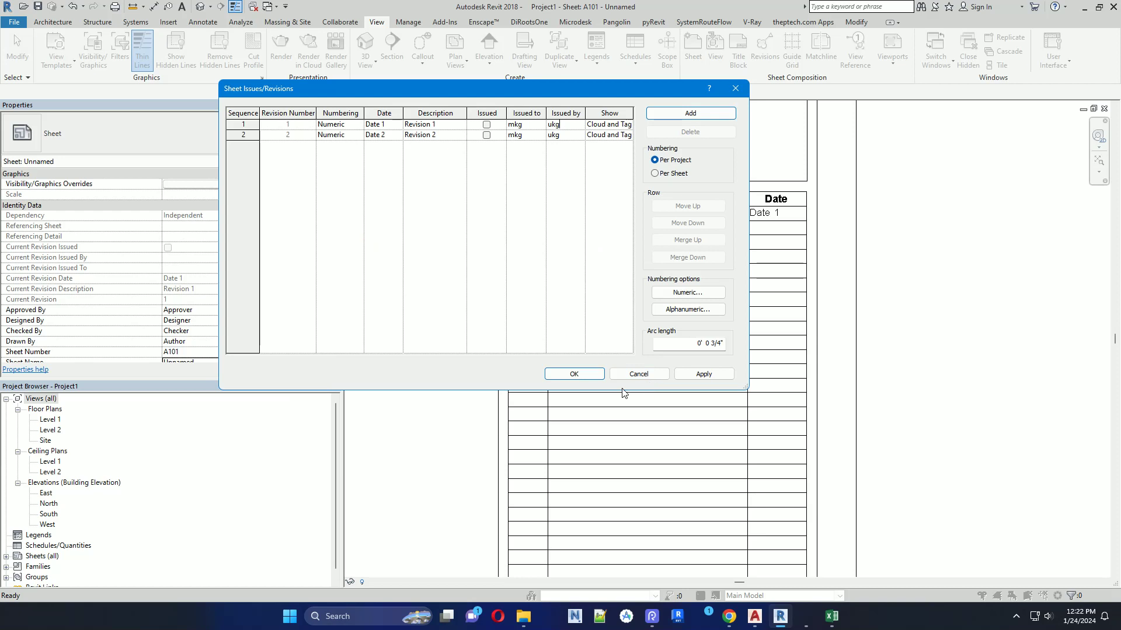
pyautogui.click(574, 374)
# Step: Mark Revision 1 and Revision 2 as issued in Sheet Issues/Revisions
pyautogui.moveTo(553, 272); pyautogui.dragTo(546, 176, button='middle')
pyautogui.scroll(2, 546, 490)
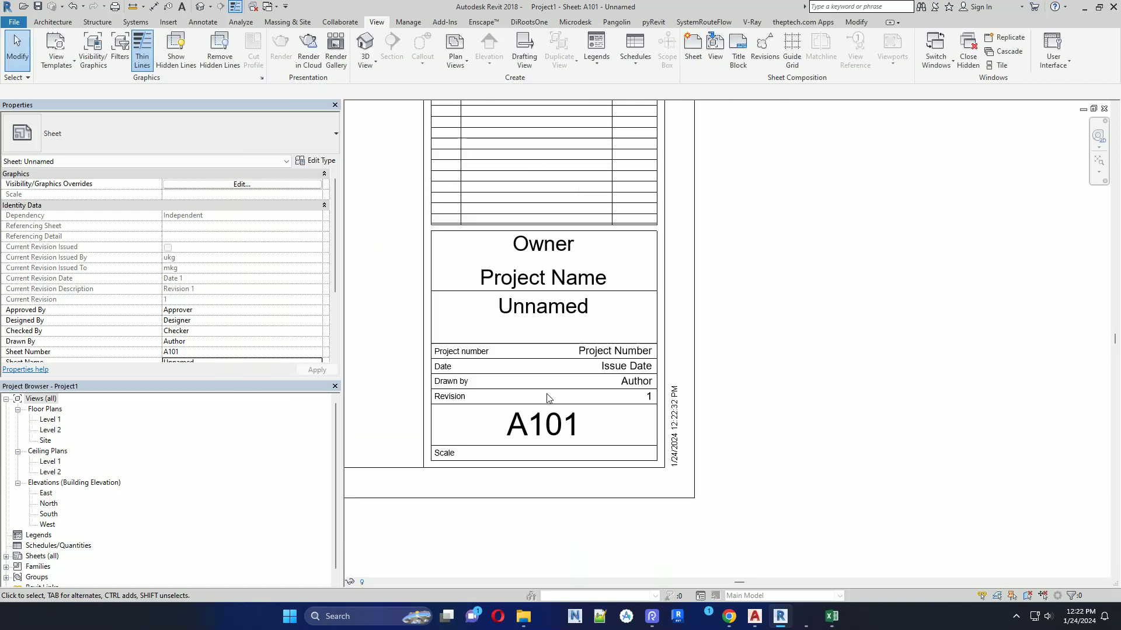
pyautogui.scroll(2, 533, 435)
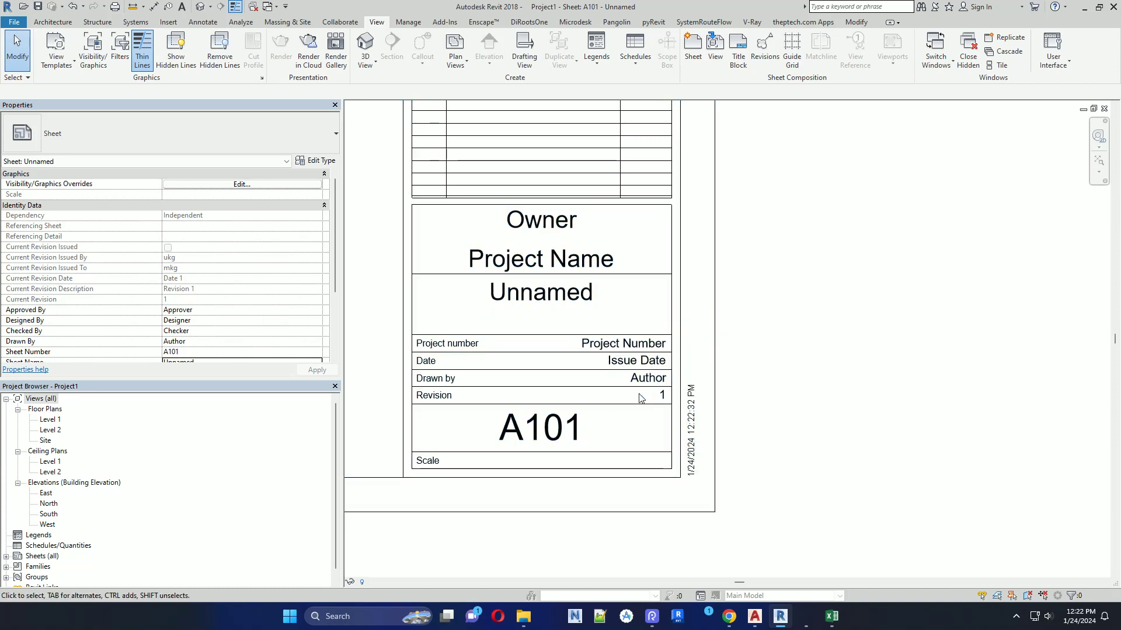
pyautogui.click(765, 49)
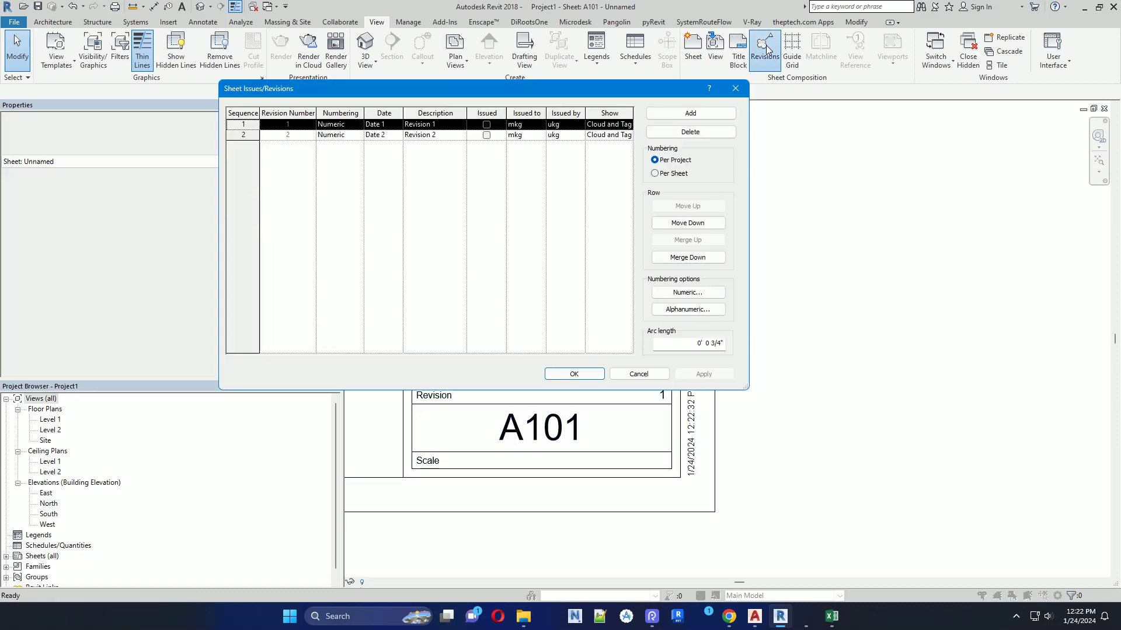
pyautogui.click(487, 125)
pyautogui.click(487, 136)
# Step: Apply the issued status to both revisions and close the revision settings
pyautogui.click(676, 377)
pyautogui.click(575, 375)
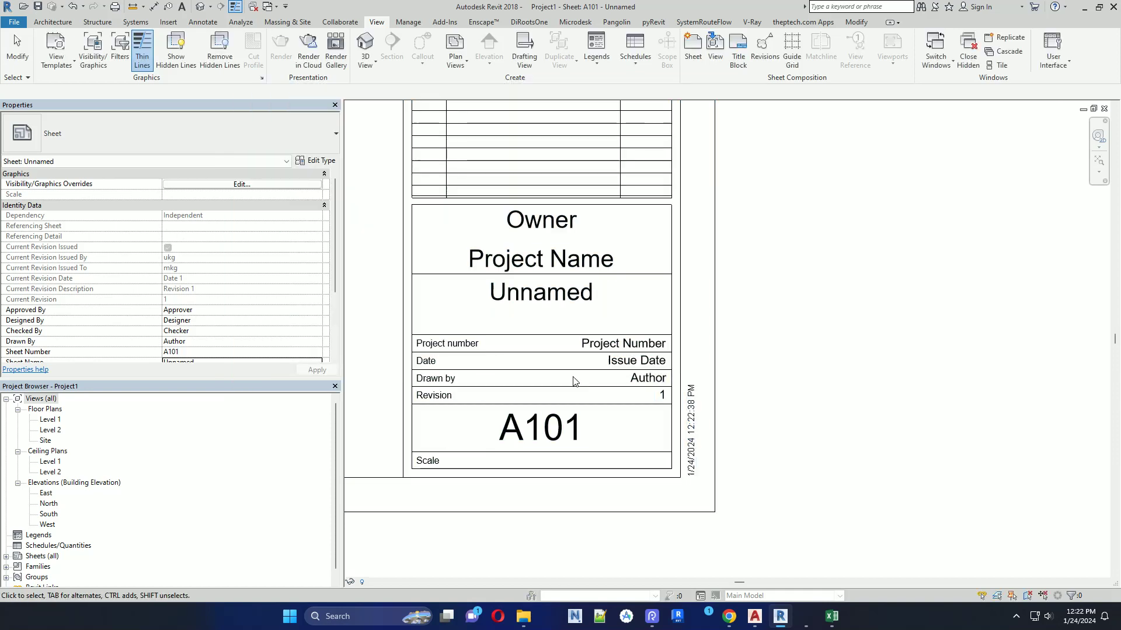
pyautogui.keyDown('ctrl'); pyautogui.scroll(5, 759, 379); pyautogui.keyUp('ctrl')
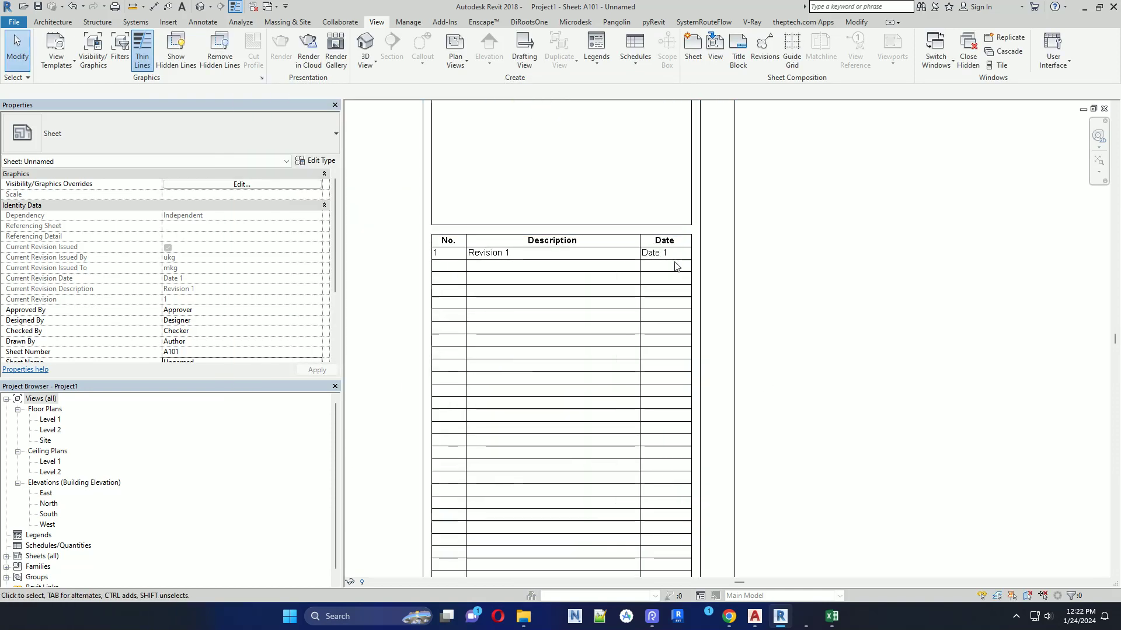
pyautogui.keyDown('ctrl'); pyautogui.scroll(-5, 560, 166); pyautogui.keyUp('ctrl')
pyautogui.keyDown('shift'); pyautogui.hscroll(1, 621, 370); pyautogui.keyUp('shift')
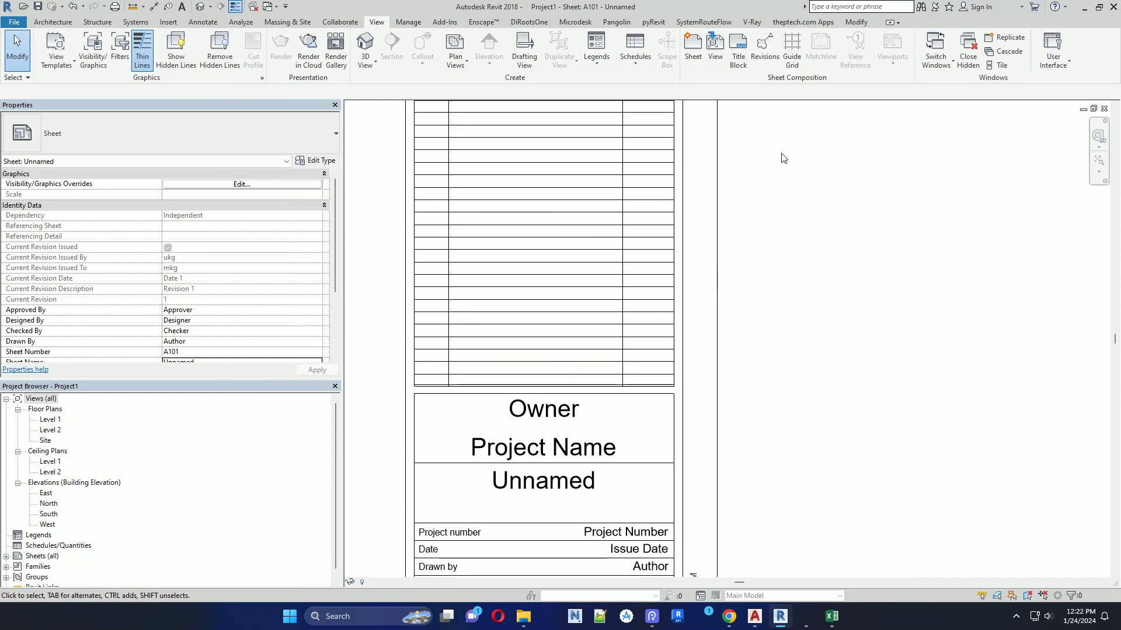
pyautogui.scroll(-3, 310, 290)
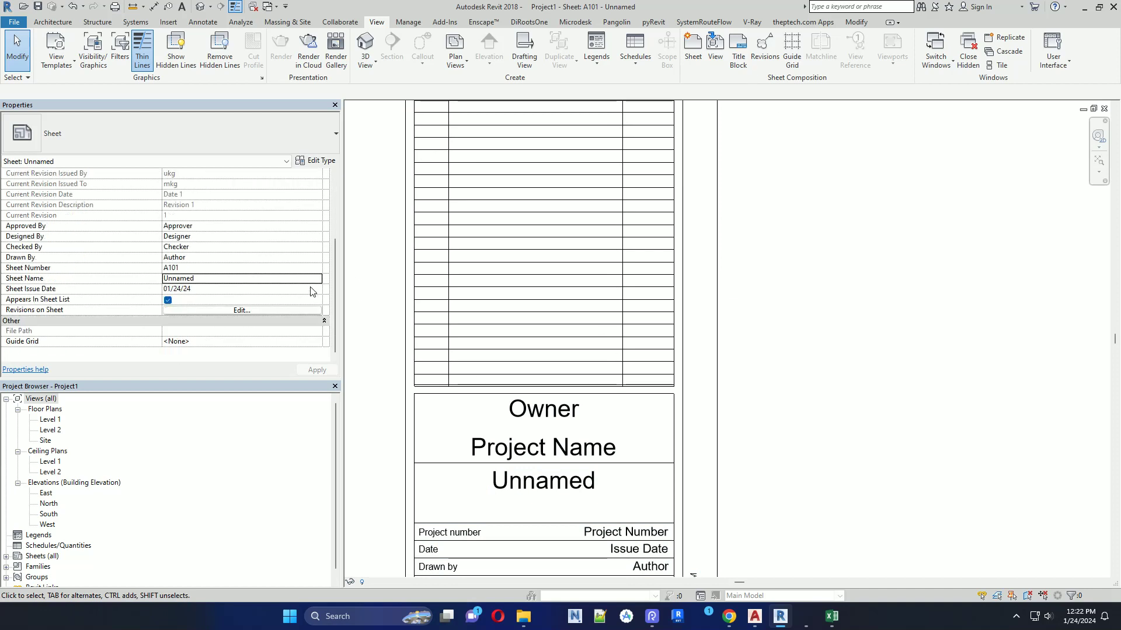
# Step: Add Revision 2 to sheet A101 so its schedule lists both revisions
pyautogui.click(272, 310)
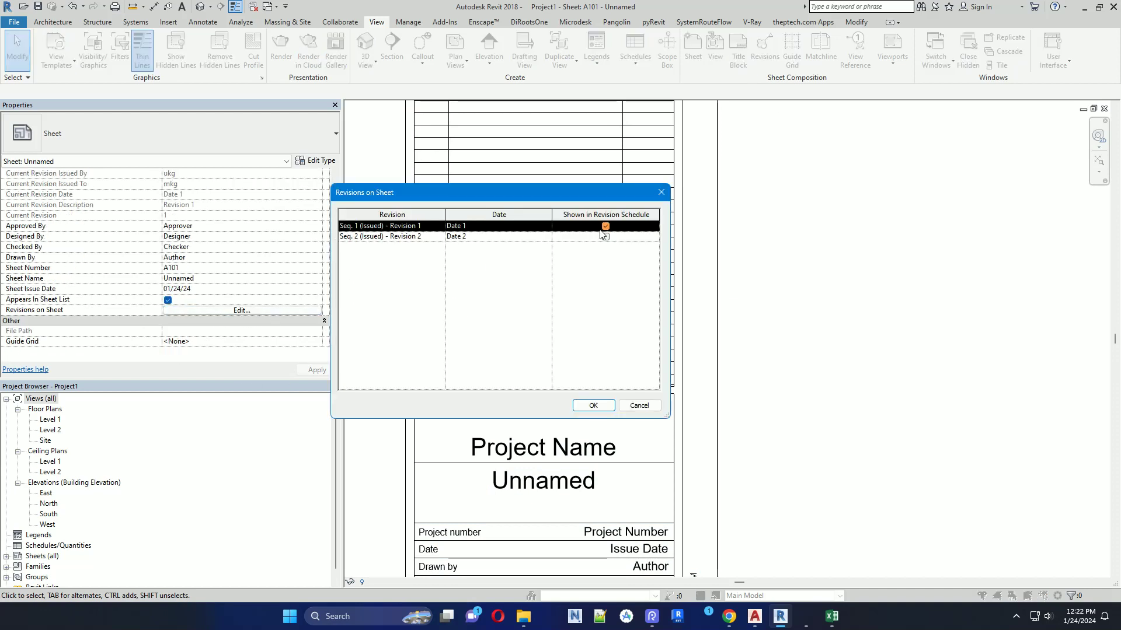
pyautogui.click(605, 235)
pyautogui.click(590, 405)
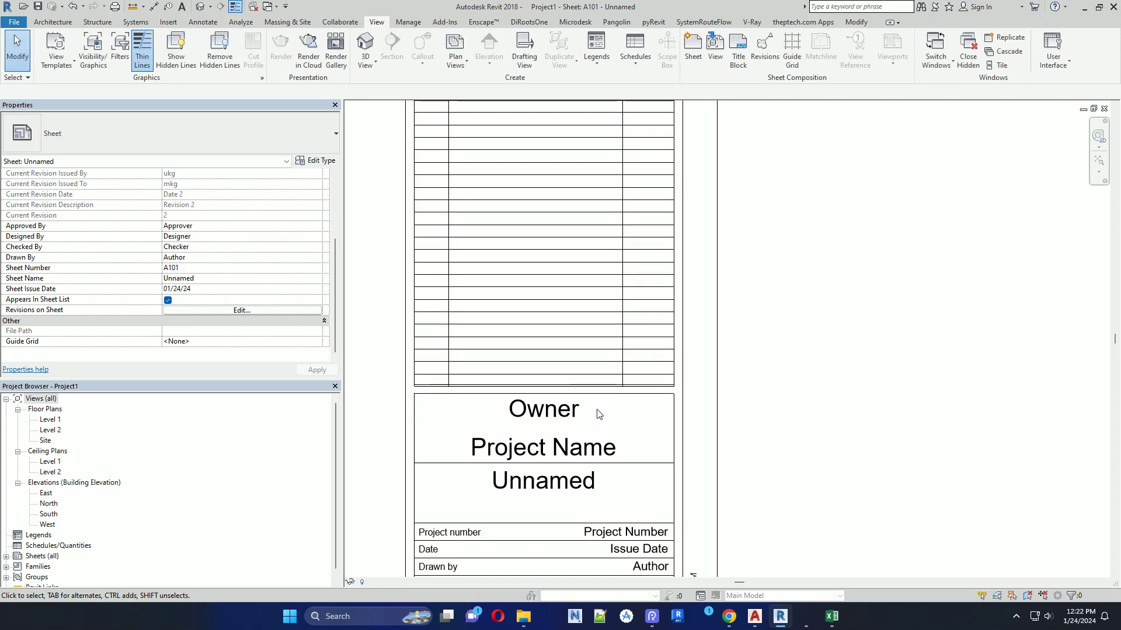
pyautogui.moveTo(604, 412); pyautogui.dragTo(576, 148, button='middle')
pyautogui.keyDown('ctrl'); pyautogui.scroll(5, 652, 291); pyautogui.keyUp('ctrl')
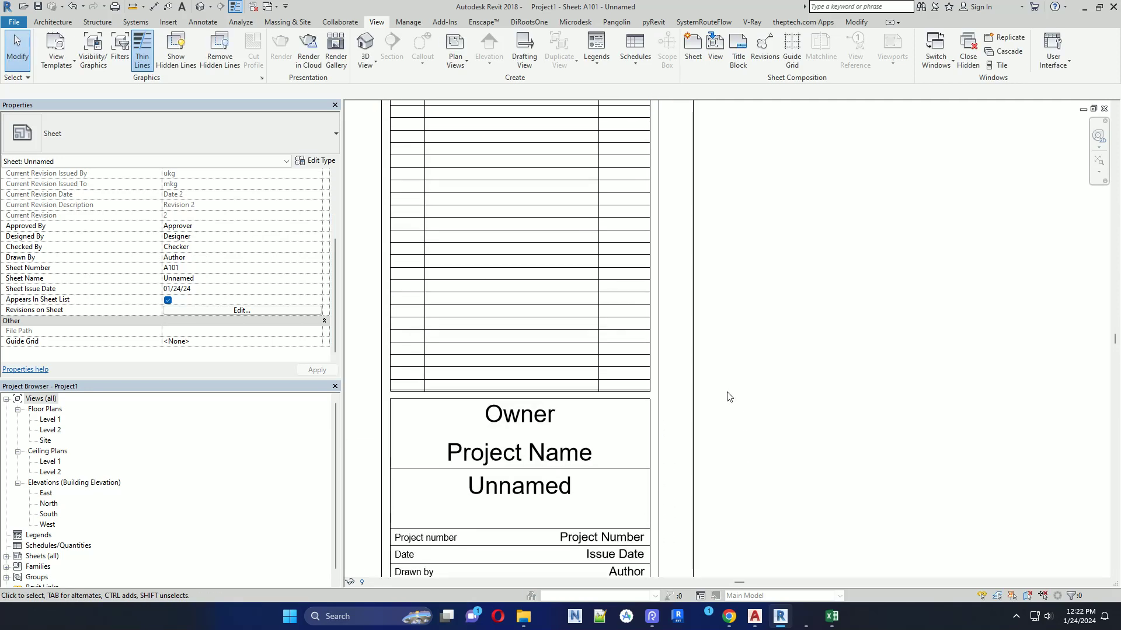
pyautogui.keyDown('ctrl'); pyautogui.scroll(5, 708, 454); pyautogui.keyUp('ctrl')
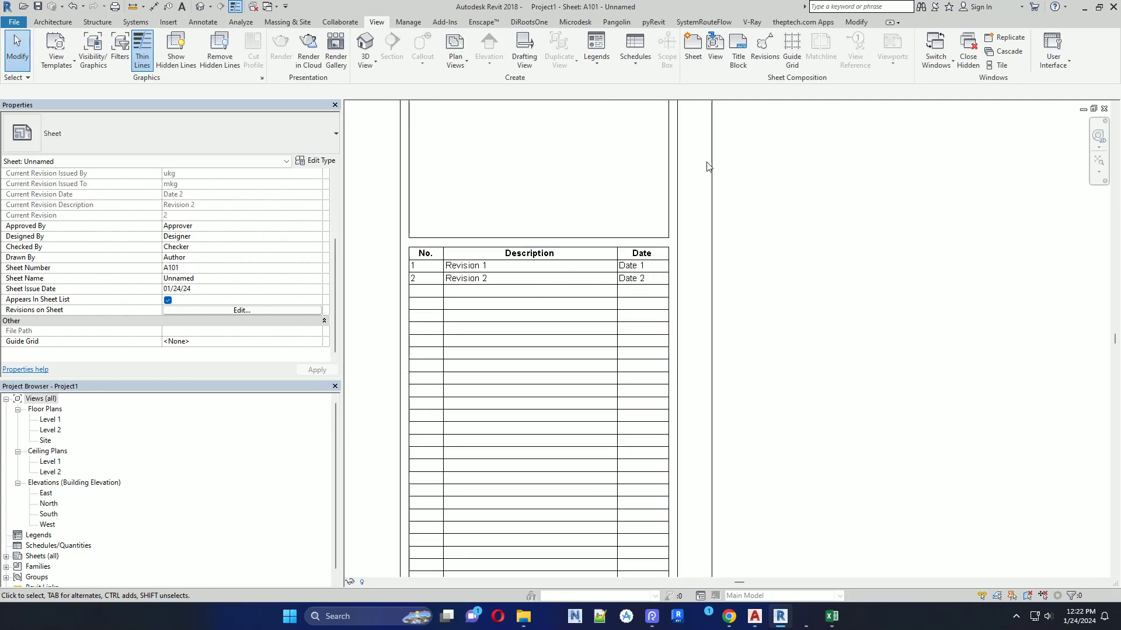
pyautogui.click(765, 48)
pyautogui.click(307, 127)
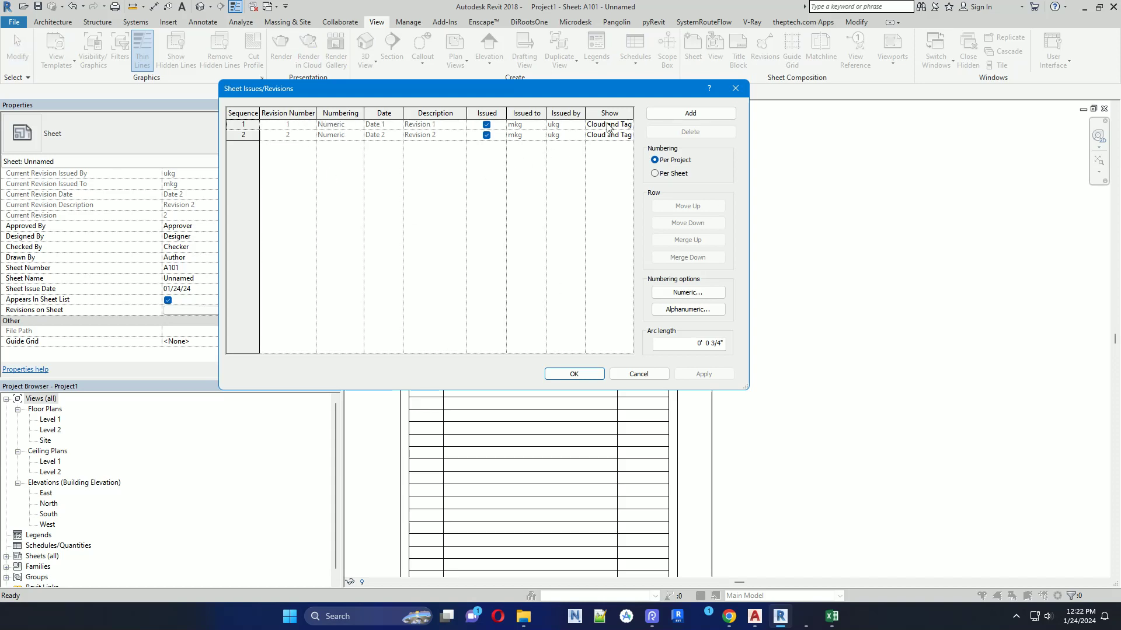
# Step: Review the Alphanumeric and Numeric numbering options, then close revision settings without changes
pyautogui.click(700, 310)
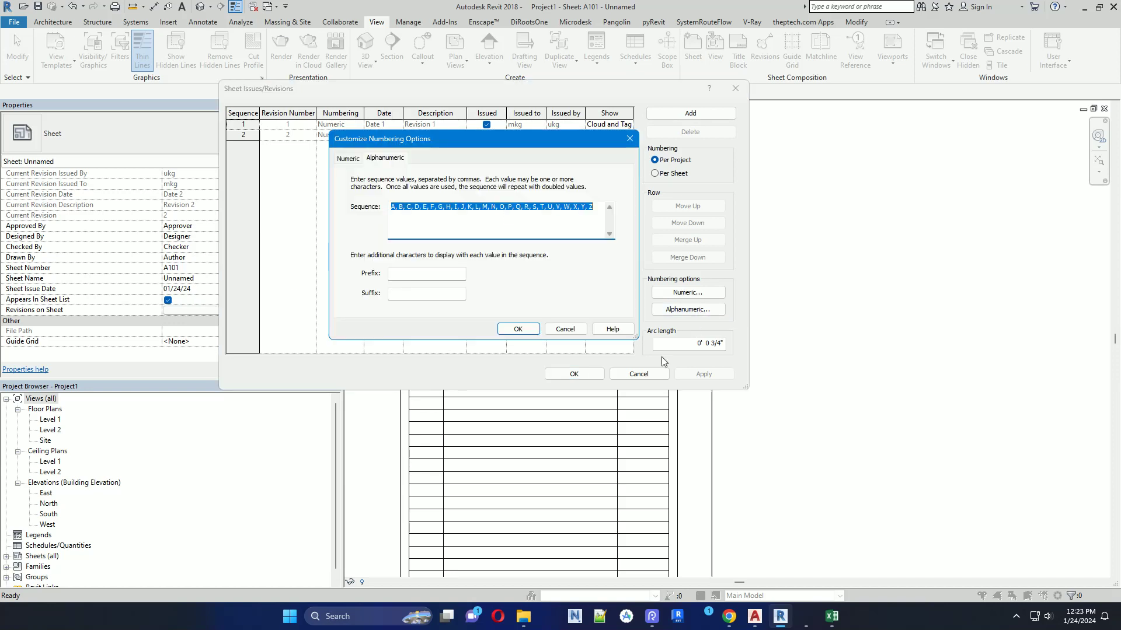
pyautogui.click(347, 160)
pyautogui.click(383, 159)
pyautogui.click(565, 328)
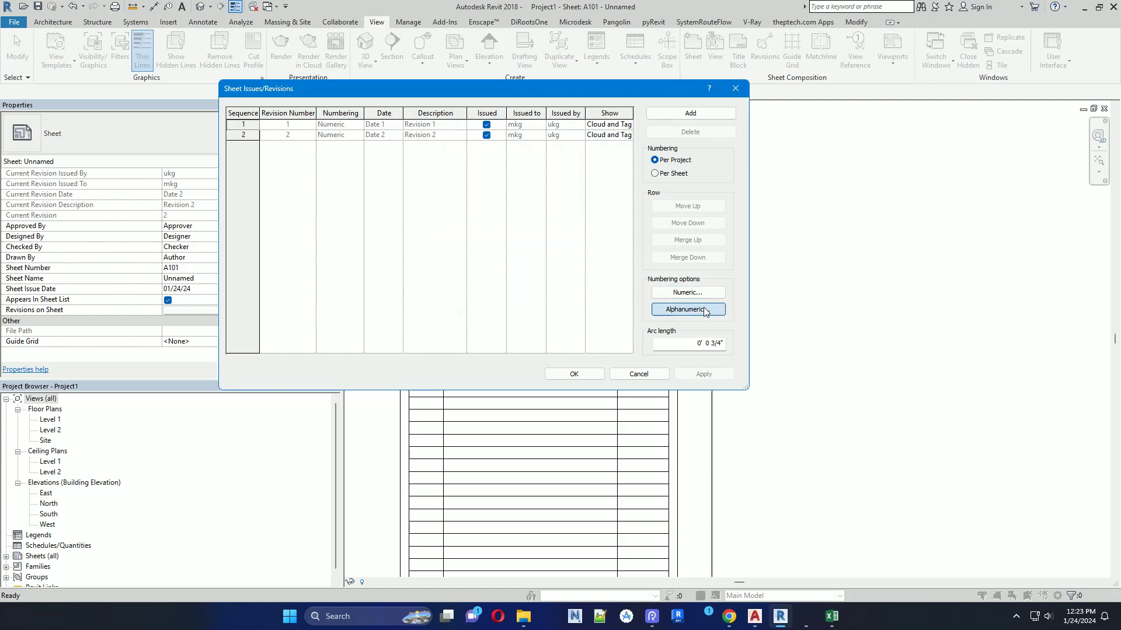
pyautogui.click(705, 307)
pyautogui.press('Escape')
pyautogui.press('Escape')
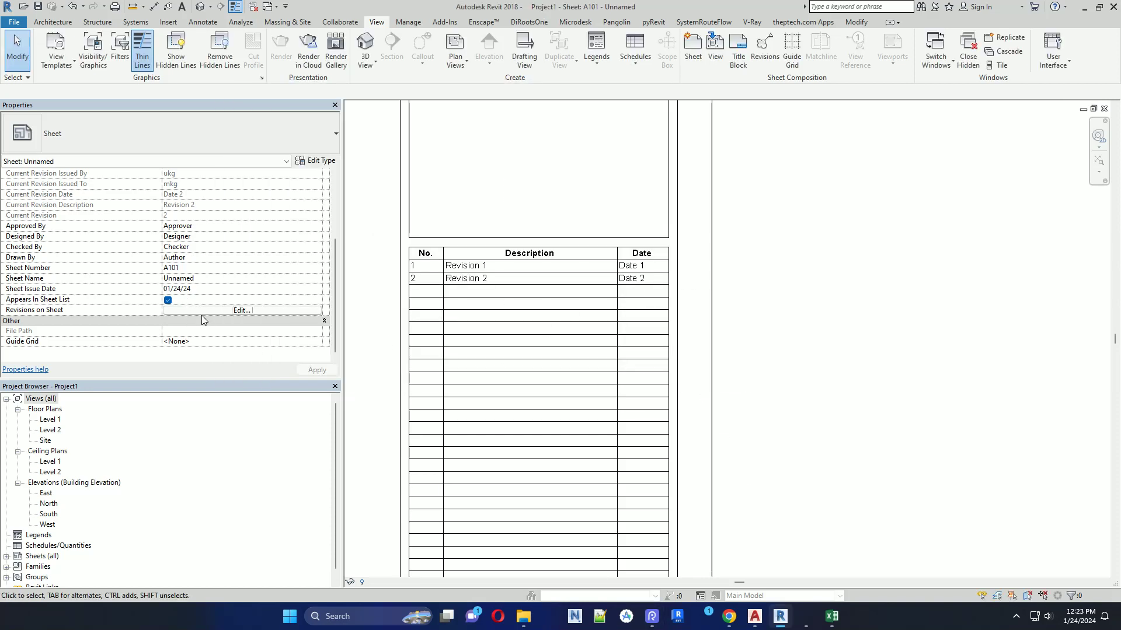
pyautogui.click(241, 310)
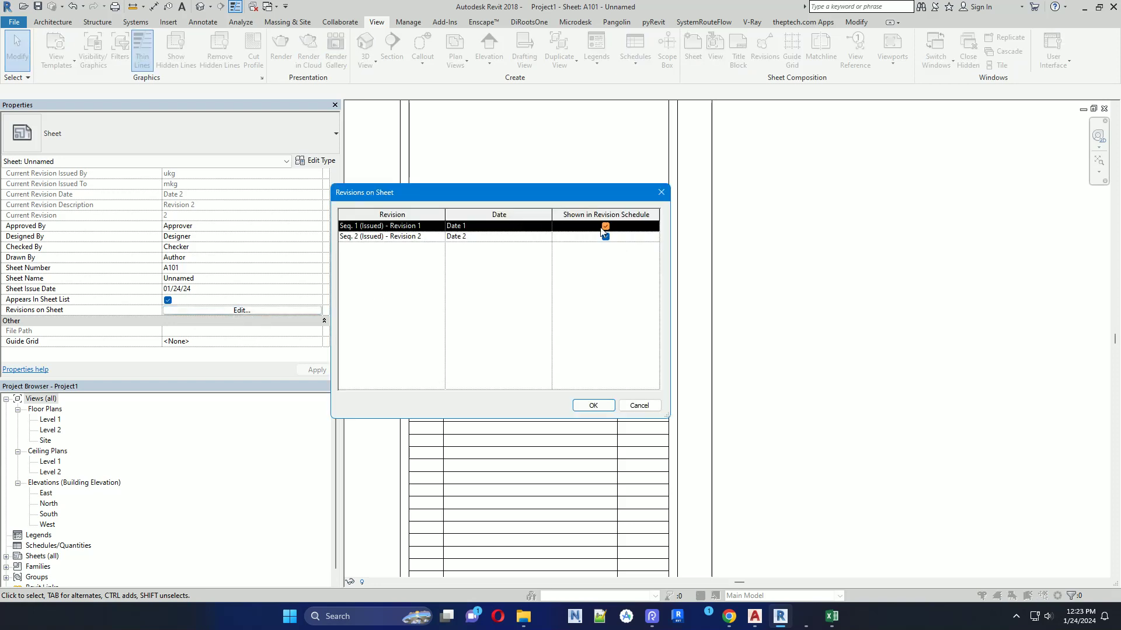
# Step: Remove the revisions from sheet A101's revision schedule
pyautogui.click(605, 227)
pyautogui.click(594, 404)
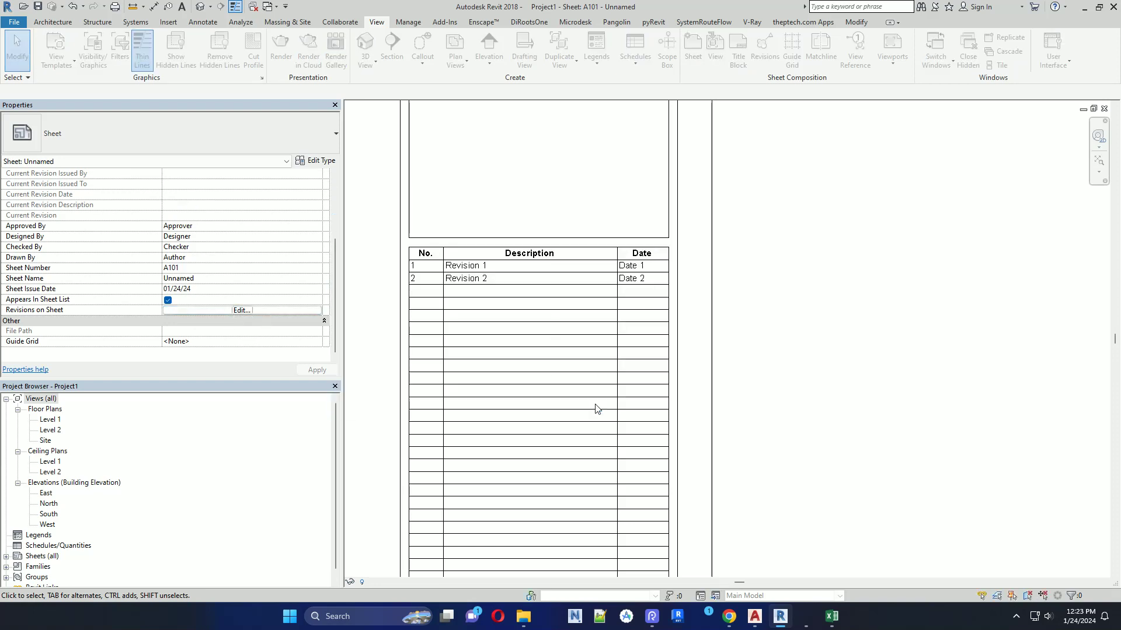
pyautogui.scroll(-2, 683, 267)
pyautogui.moveTo(677, 350)
pyautogui.mouseDown(button='middle')
pyautogui.moveTo(593, 183)
pyautogui.moveTo(593, 160)
pyautogui.mouseUp(button='middle')
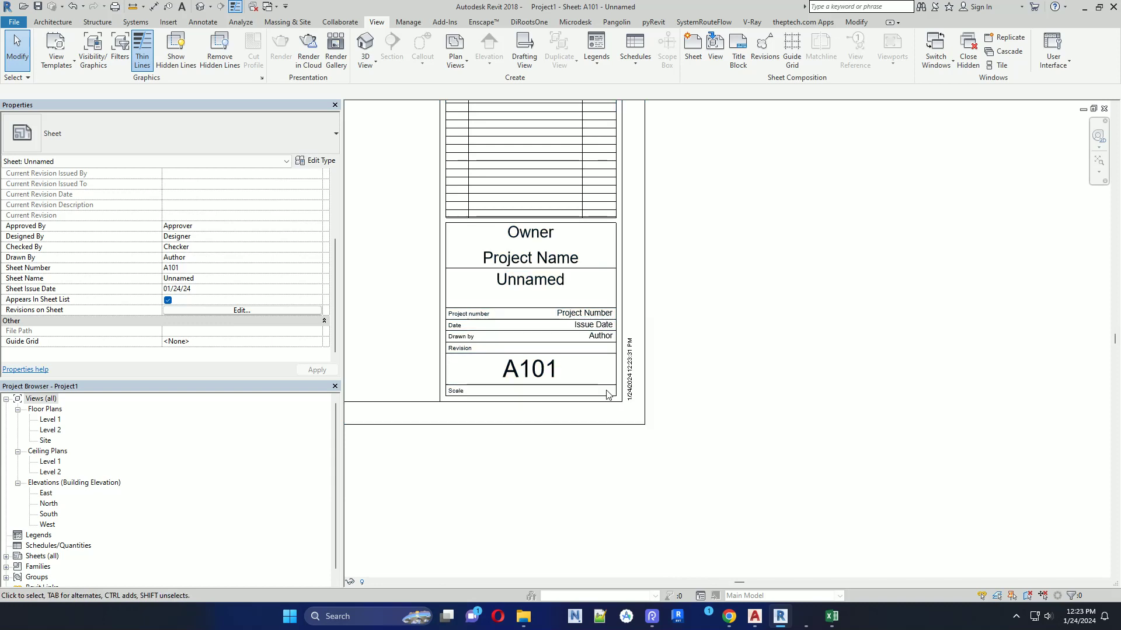
# Step: Unmark both revisions as issued and switch their numbering to Alphanumeric (A, B)
pyautogui.click(766, 45)
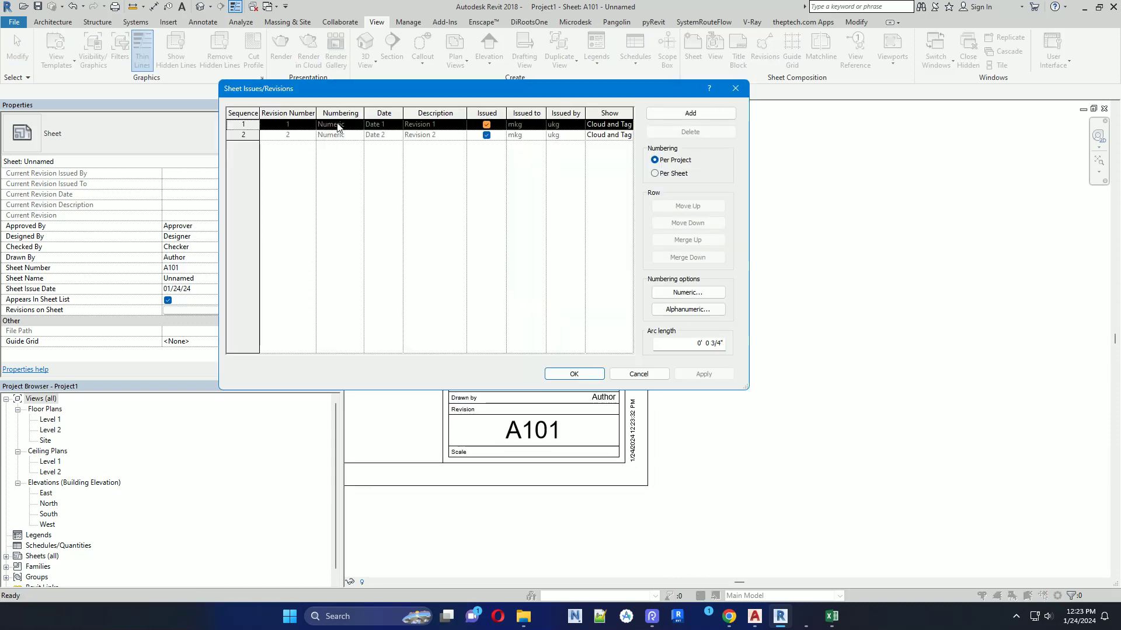
pyautogui.click(487, 124)
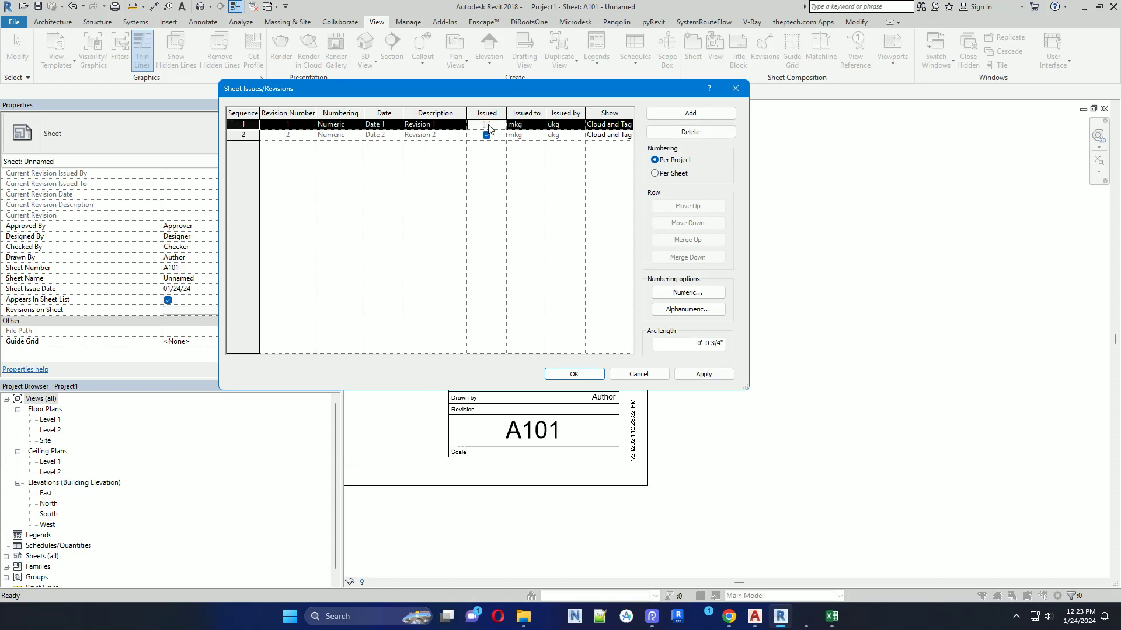
pyautogui.click(361, 125)
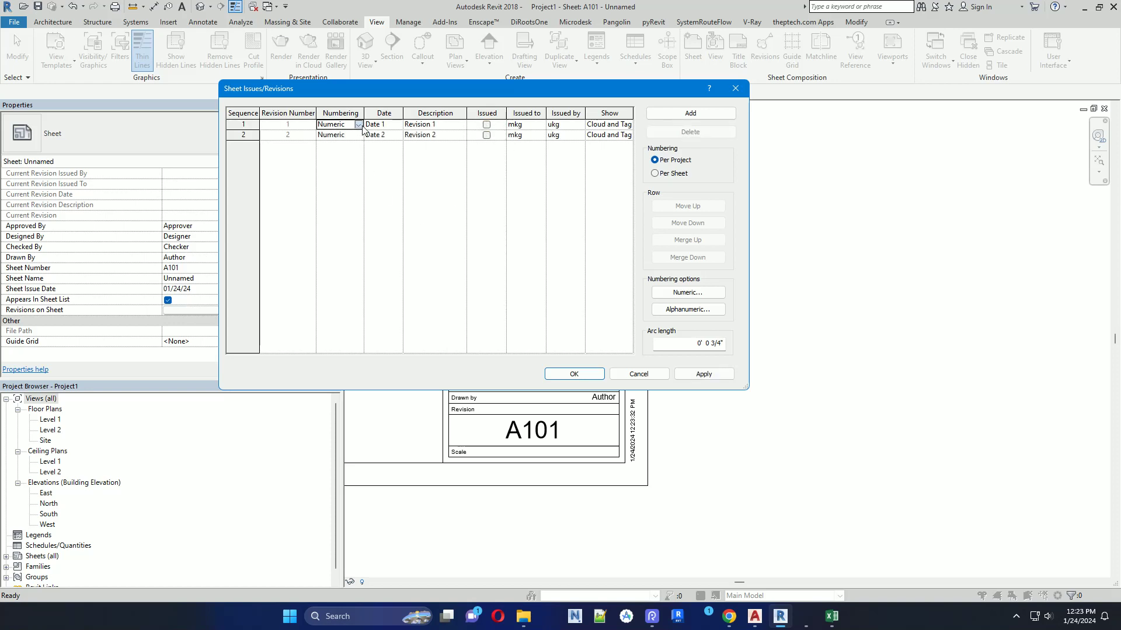
pyautogui.click(331, 144)
pyautogui.click(359, 135)
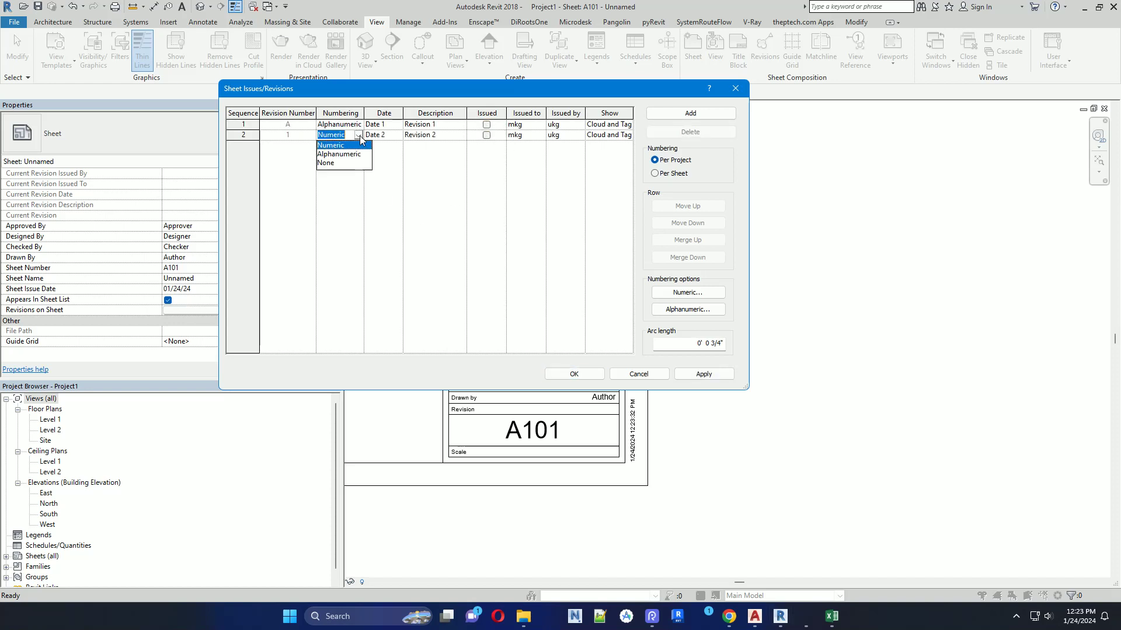
pyautogui.click(703, 374)
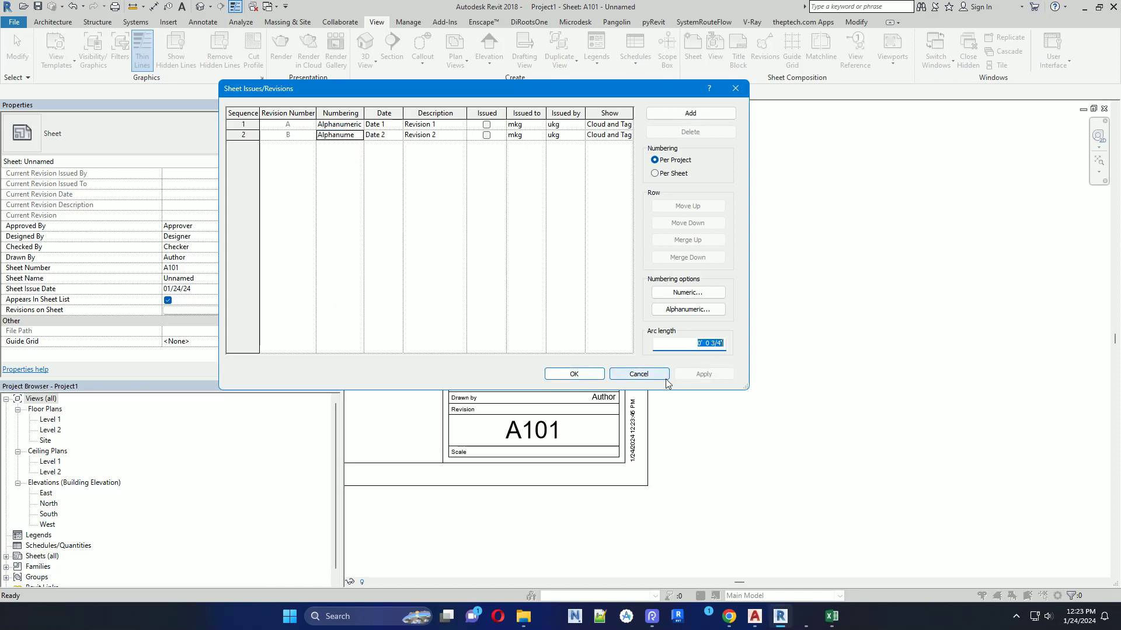
pyautogui.click(574, 374)
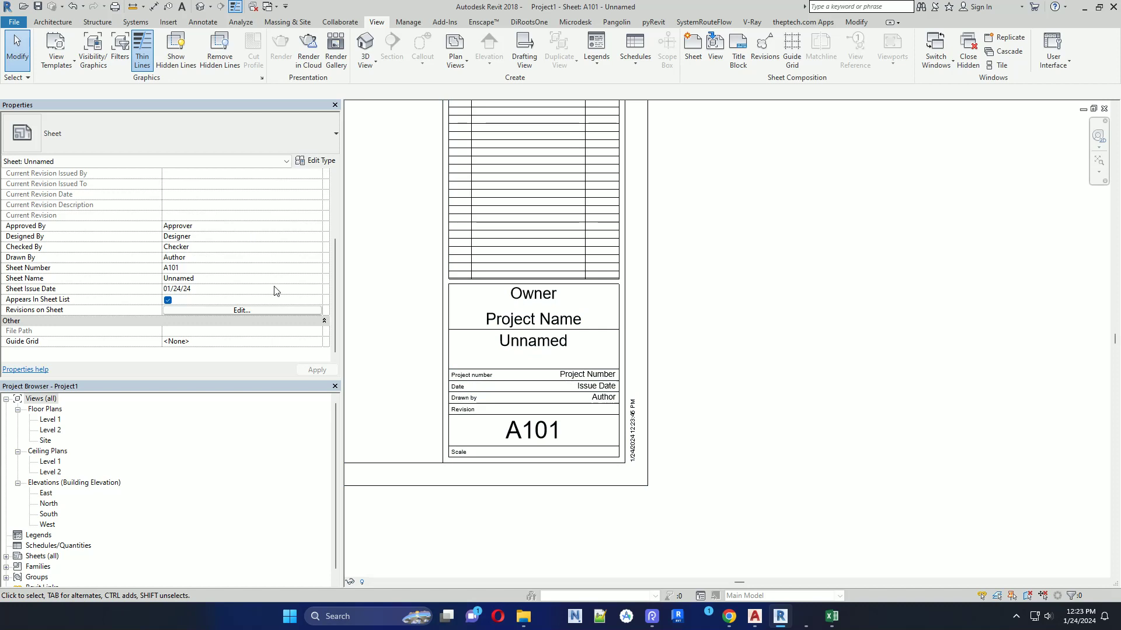
# Step: Show revisions 1 and 2 in sheet A101's revision schedule
pyautogui.click(252, 310)
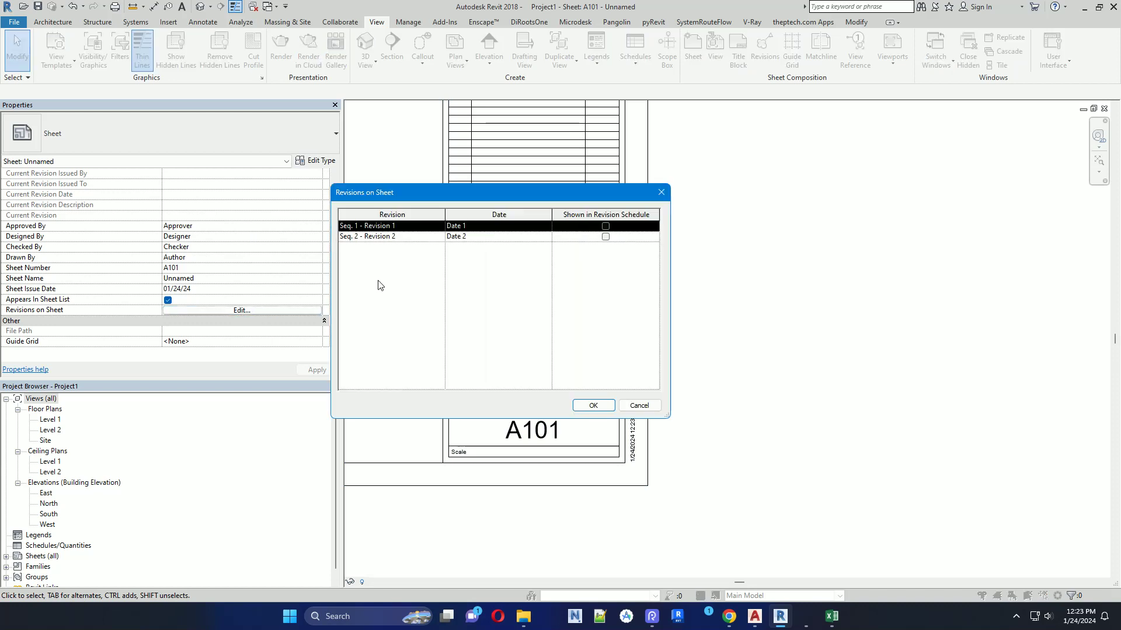
pyautogui.click(605, 227)
pyautogui.click(606, 237)
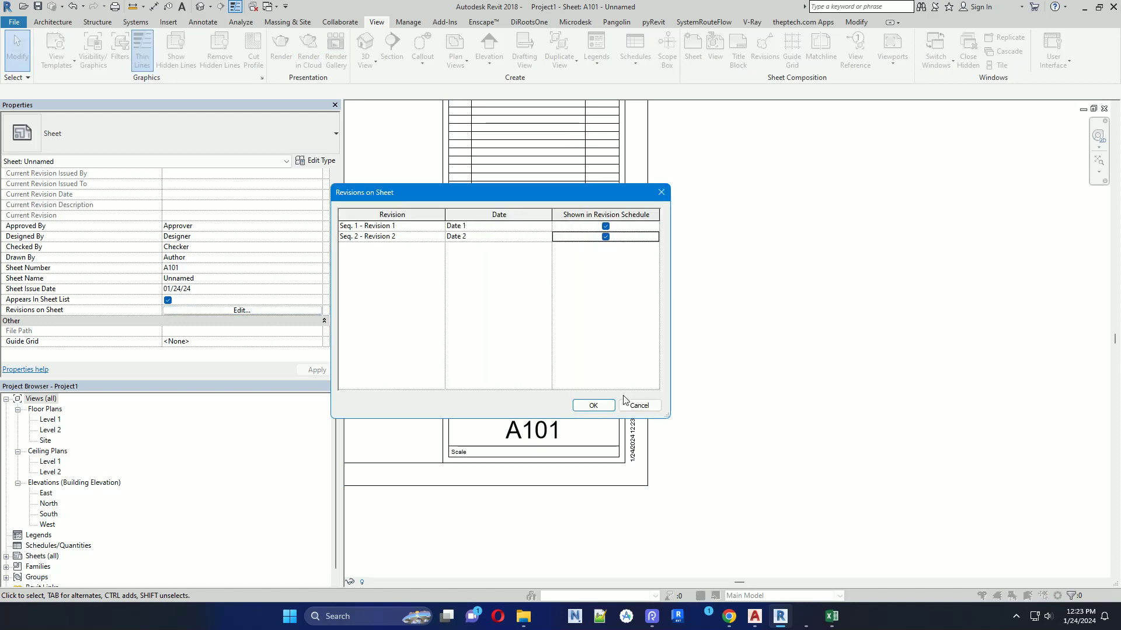
pyautogui.click(593, 405)
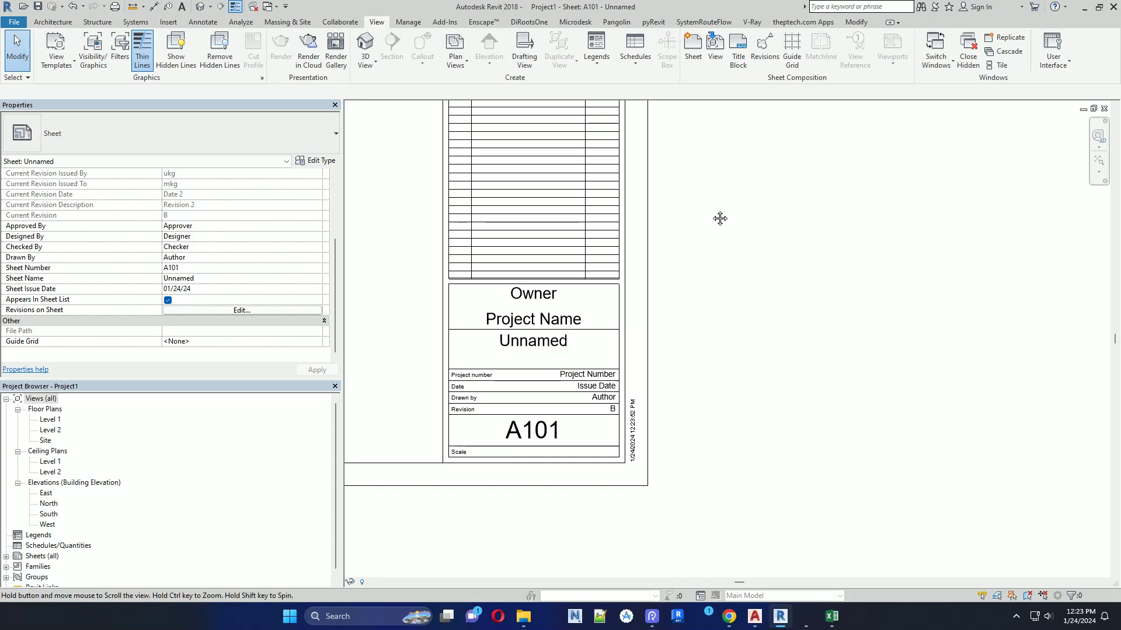
# Step: Pan and zoom to the revision schedule to check rows A and B
pyautogui.moveTo(712, 214); pyautogui.dragTo(662, 381, button='middle')
pyautogui.scroll(3, 484, 261)
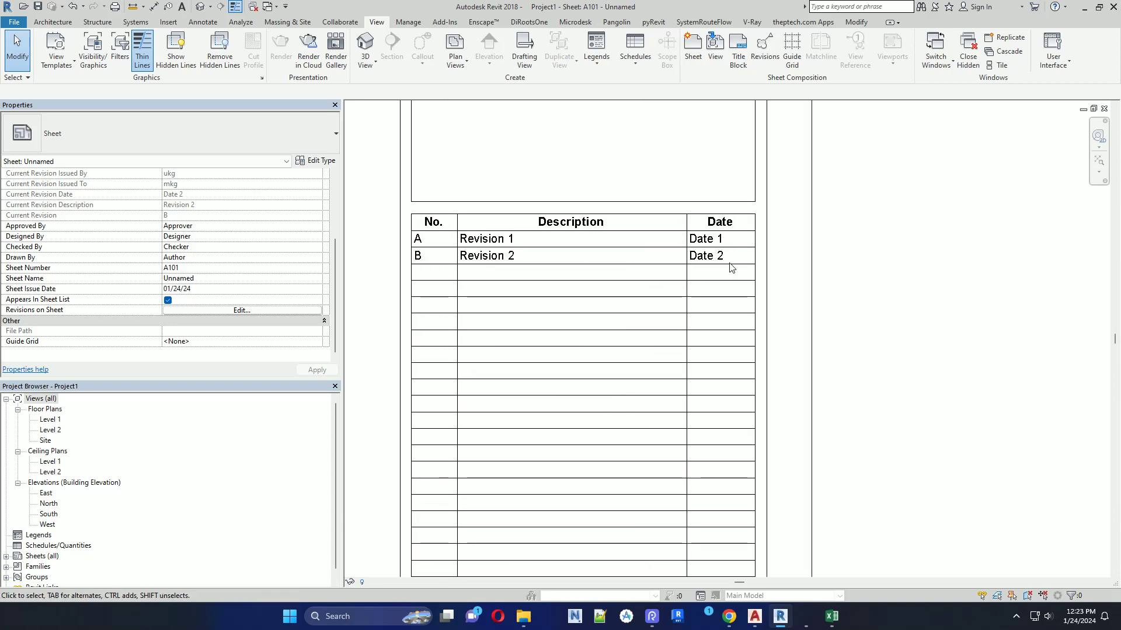
pyautogui.moveTo(708, 370); pyautogui.dragTo(555, 268, button='middle')
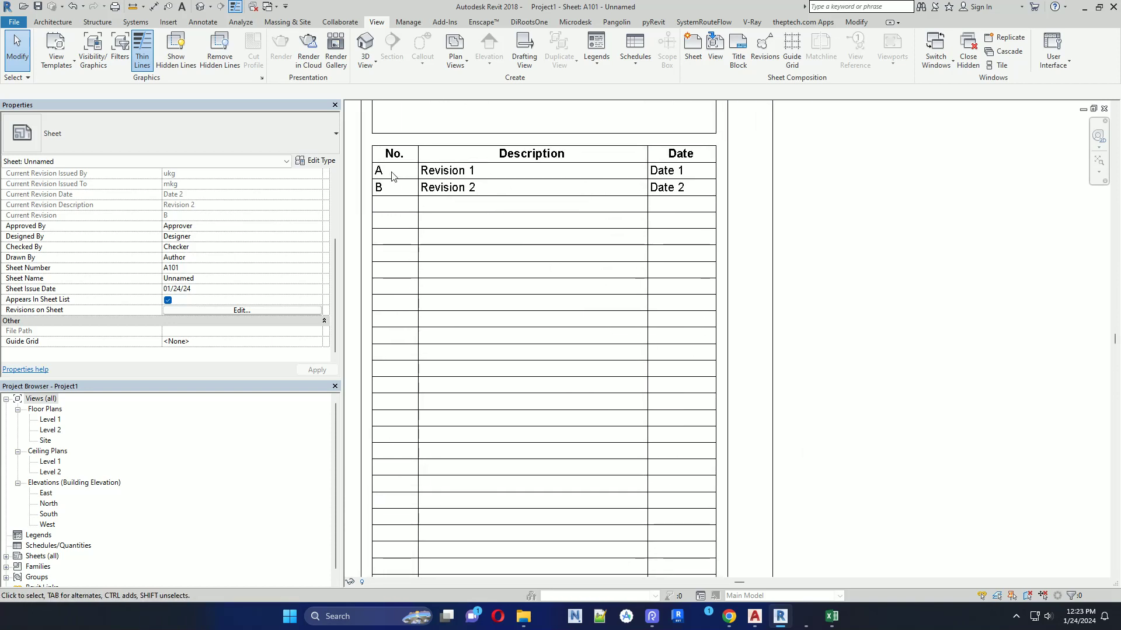
pyautogui.scroll(-2, 530, 343)
pyautogui.scroll(2, 586, 376)
pyautogui.scroll(-1, 532, 310)
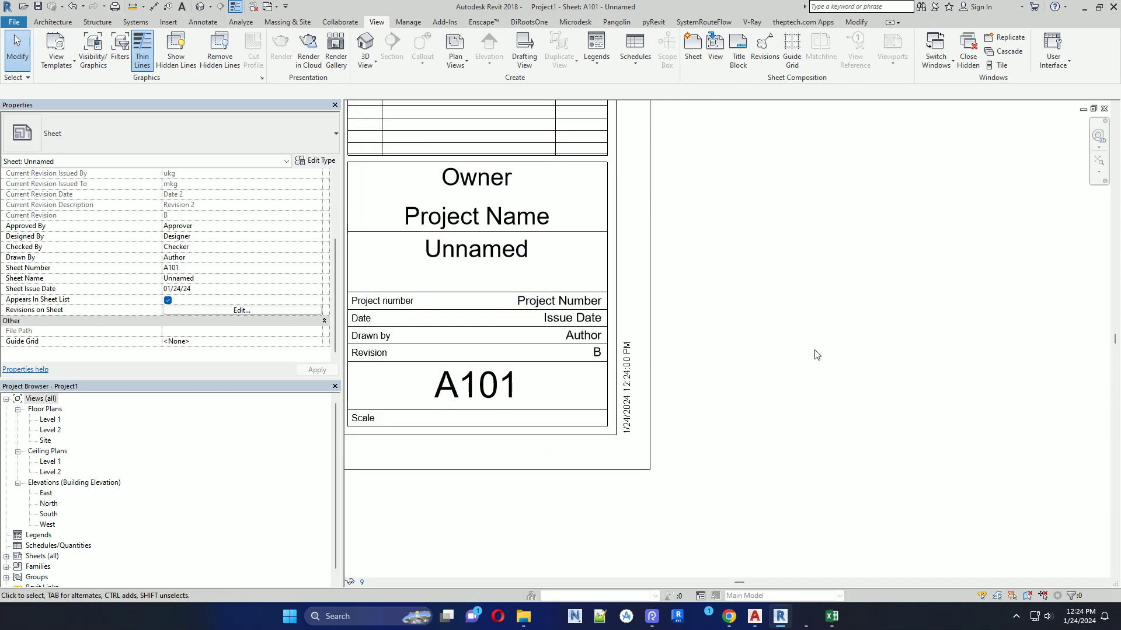
pyautogui.click(264, 312)
# Step: Set revision A's date to 01/23/2024 in the project revision settings
pyautogui.click(503, 229)
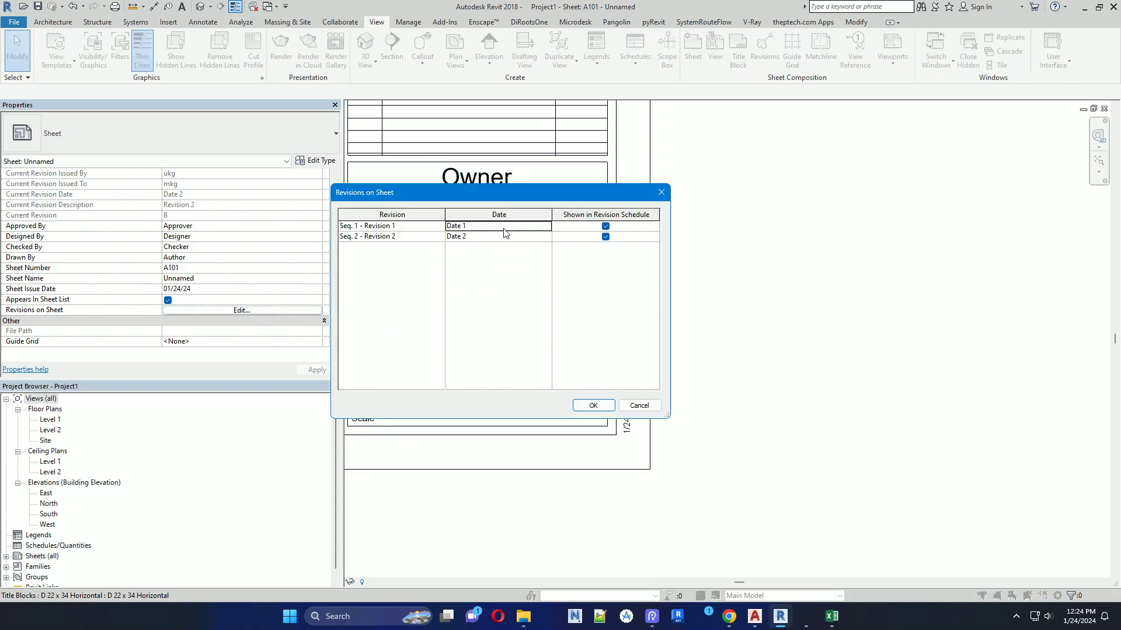
pyautogui.click(661, 193)
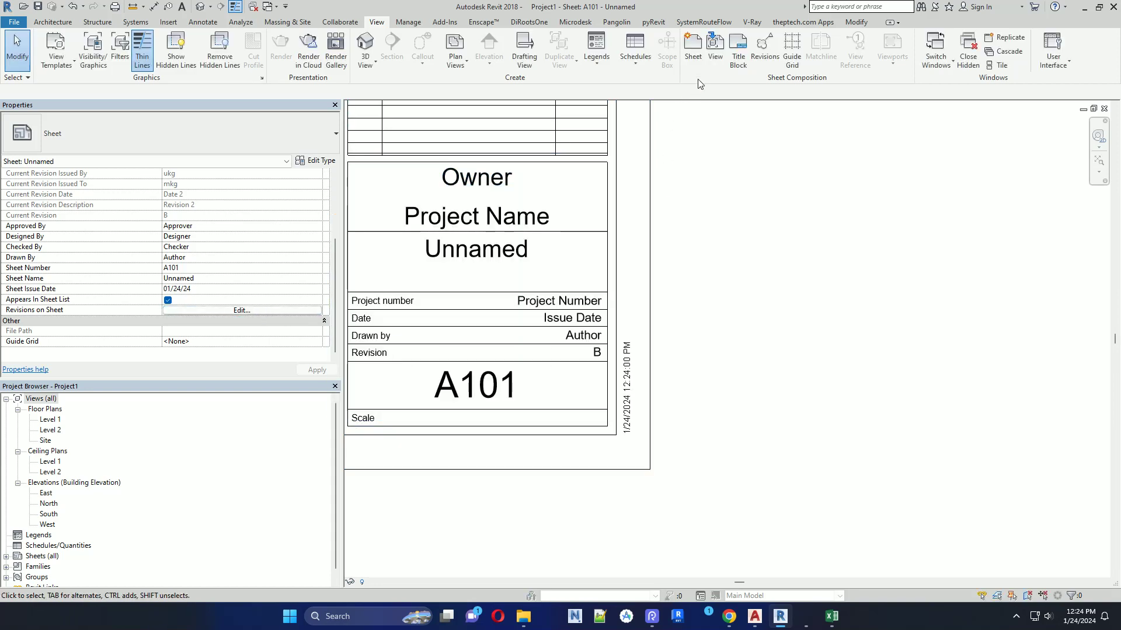
pyautogui.click(765, 48)
pyautogui.click(420, 125)
pyautogui.click(385, 126)
pyautogui.moveTo(387, 127); pyautogui.dragTo(348, 129)
pyautogui.write('01/24/2024')
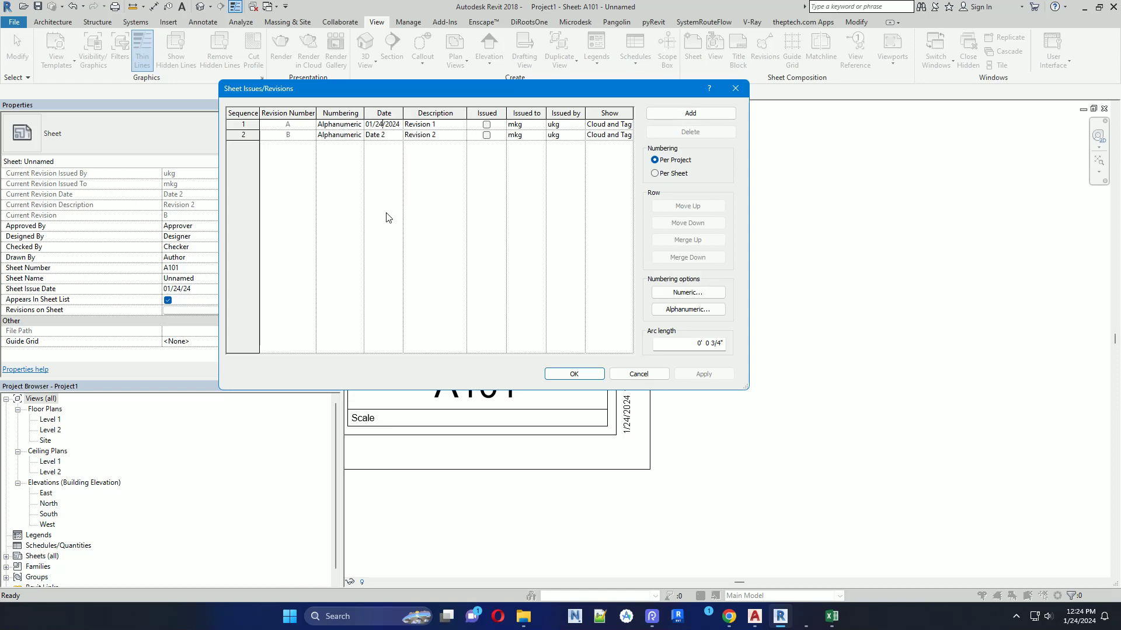
pyautogui.press('BackSpace')
pyautogui.write('3')
# Step: Set revision B's date to 01/24/2024 and check the title block
pyautogui.click(398, 136)
pyautogui.write('01')
pyautogui.write('/')
pyautogui.write('24/2024')
pyautogui.click(574, 374)
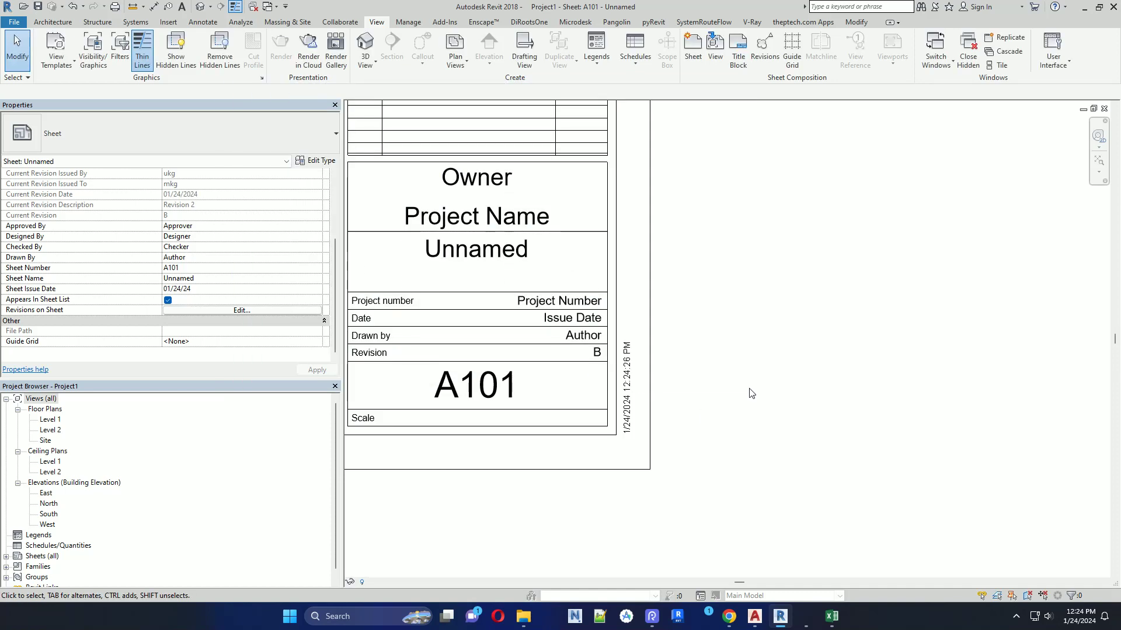
pyautogui.scroll(2, 648, 411)
pyautogui.moveTo(485, 309)
pyautogui.mouseDown(button='middle')
pyautogui.moveTo(526, 327)
pyautogui.moveTo(739, 306)
pyautogui.moveTo(620, 503)
pyautogui.mouseUp(button='middle')
pyautogui.scroll(-2, 739, 306)
pyautogui.scroll(2, 749, 239)
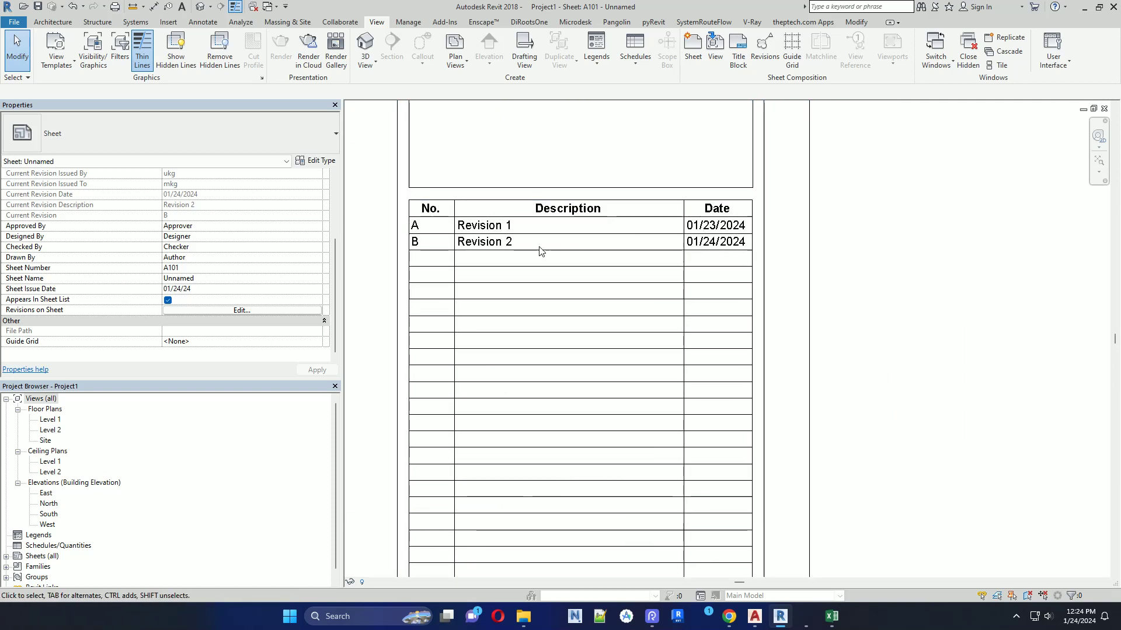
pyautogui.click(764, 45)
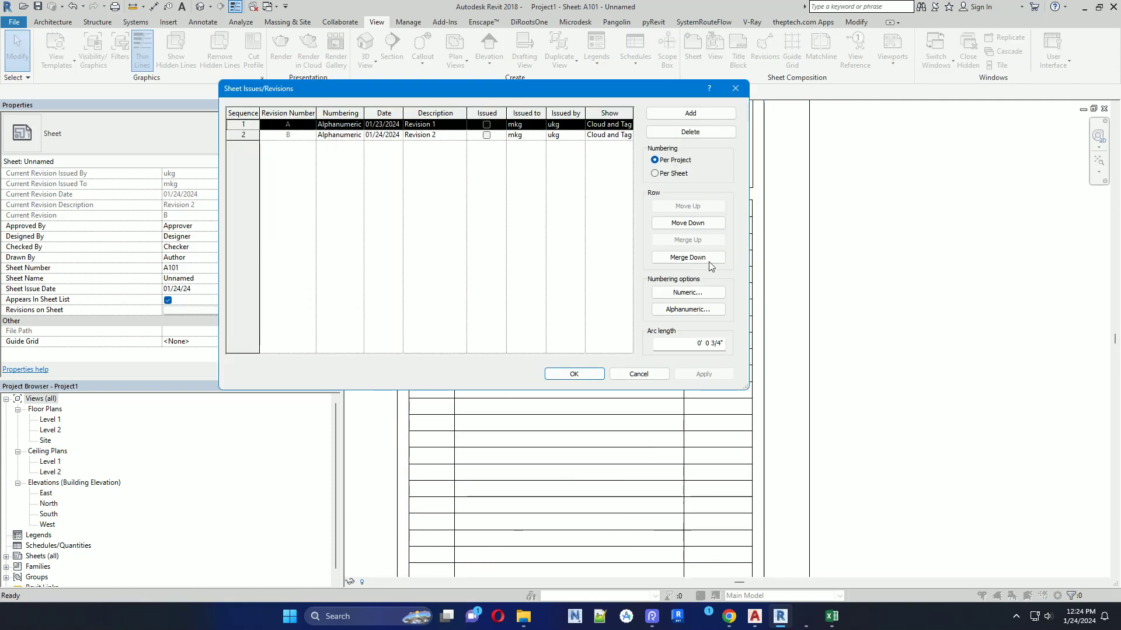
# Step: Enter 'issued for construction' as the description of revisions A and B
pyautogui.click(443, 123)
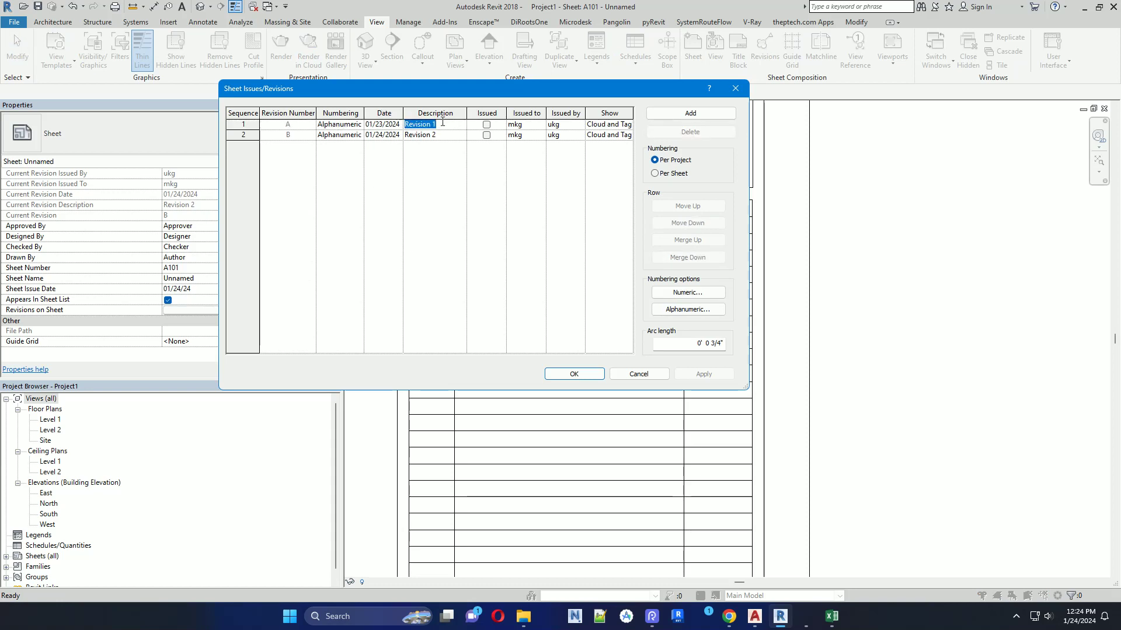
pyautogui.write('is')
pyautogui.write('sued for const')
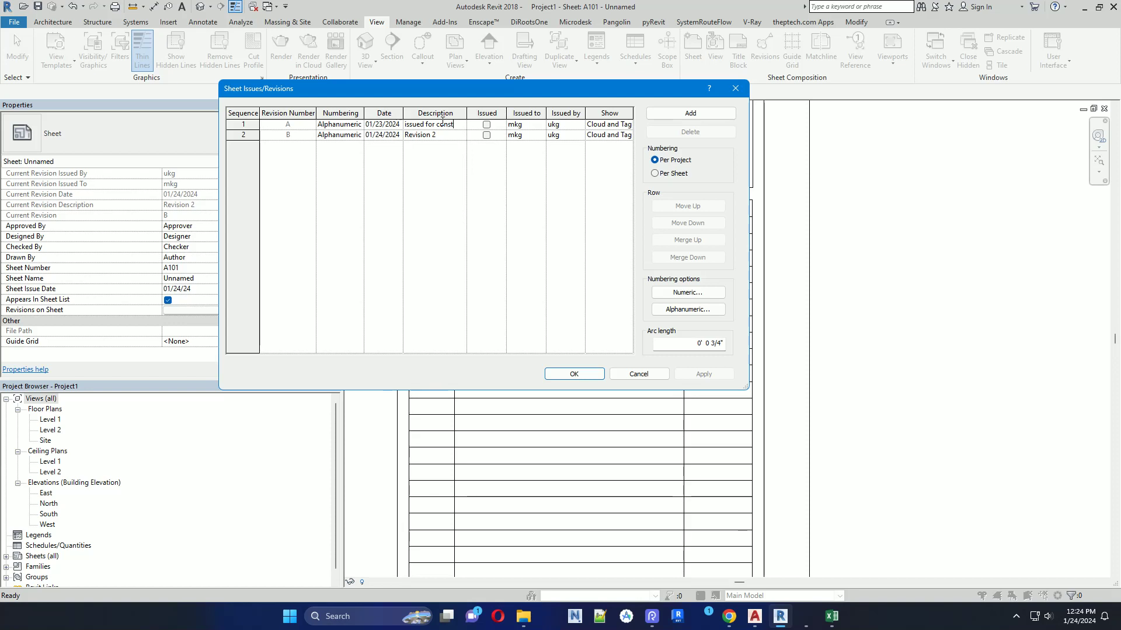
pyautogui.write('ion')
pyautogui.hotkey('ctrl', 'a')
pyautogui.hotkey('ctrl', 'c')
pyautogui.click(435, 135)
pyautogui.hotkey('ctrl', 'a')
pyautogui.hotkey('ctrl', 'v')
pyautogui.click(605, 379)
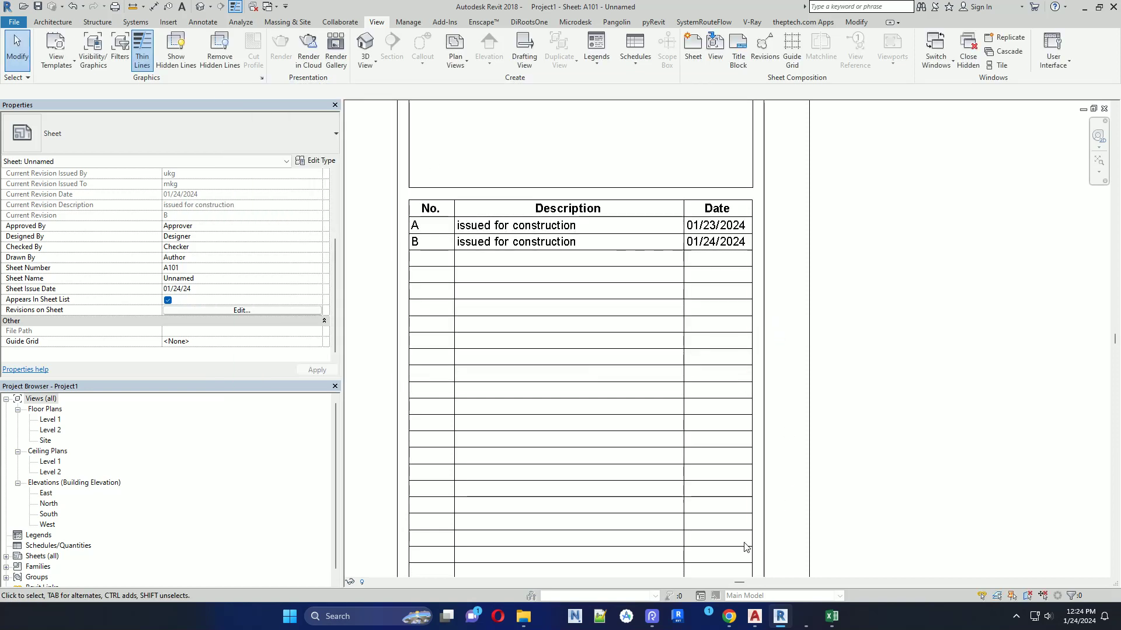
pyautogui.scroll(-3, 584, 275)
# Step: Create sheet A102 on the D 22 x 34 Horizontal title block and zoom to it
pyautogui.scroll(-2, 527, 283)
pyautogui.moveTo(528, 282); pyautogui.dragTo(670, 332, button='middle')
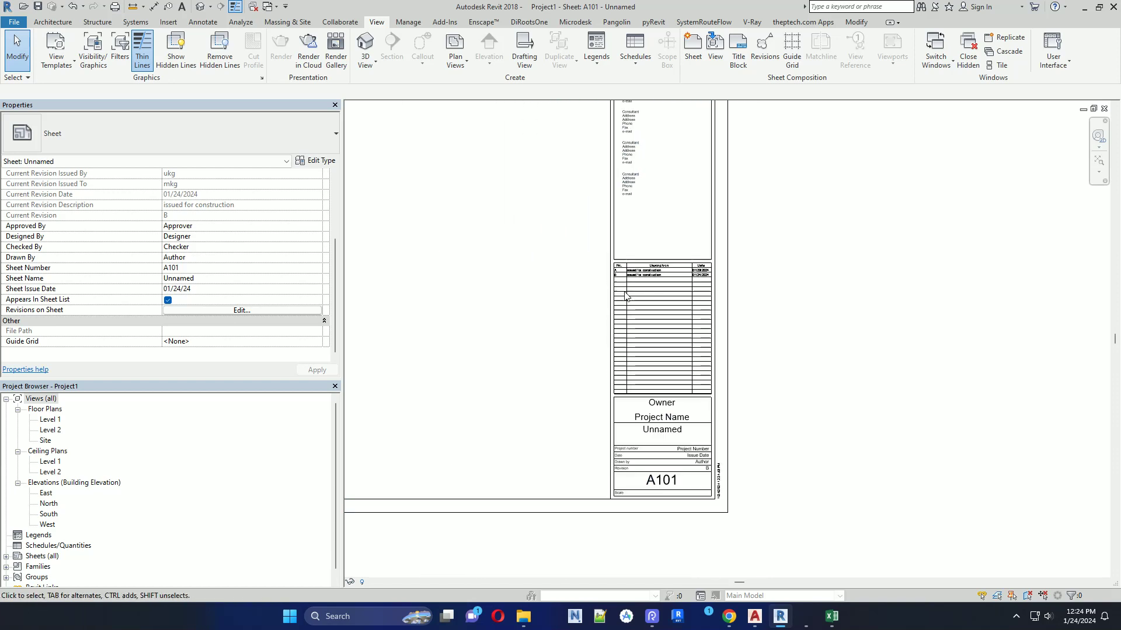
pyautogui.scroll(-1, 670, 333)
pyautogui.click(695, 47)
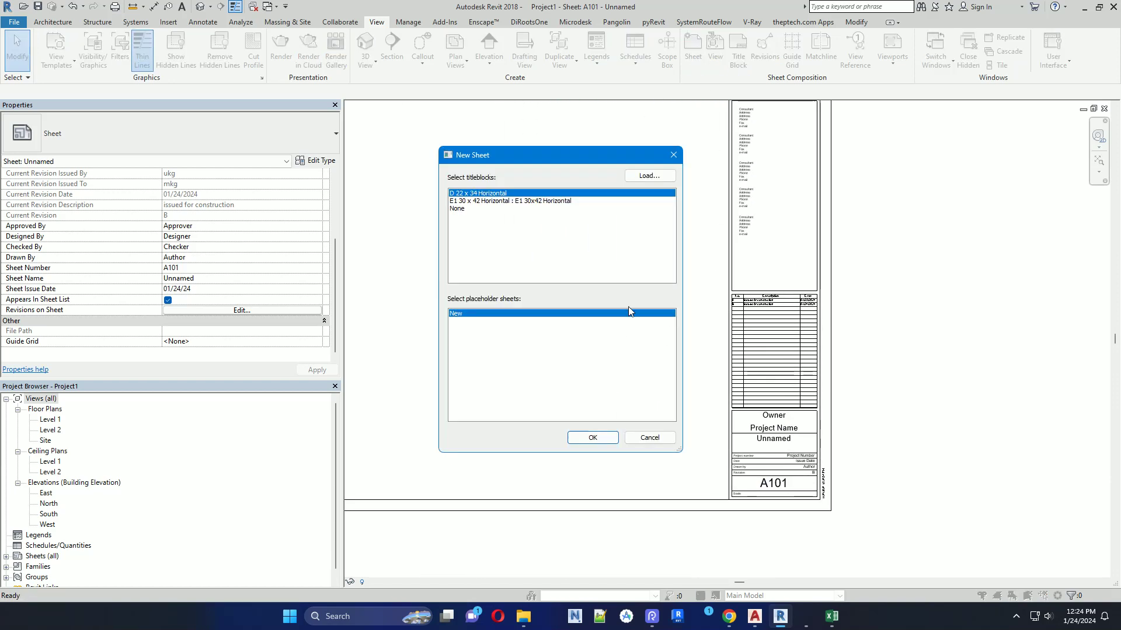
pyautogui.click(476, 201)
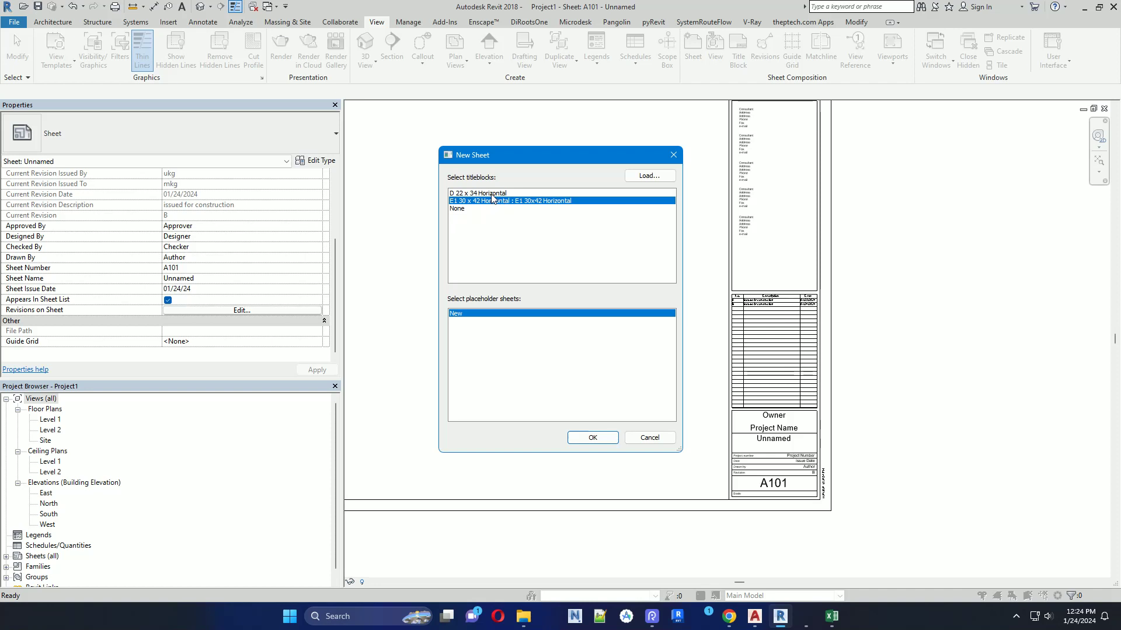
pyautogui.click(593, 437)
pyautogui.scroll(3, 563, 318)
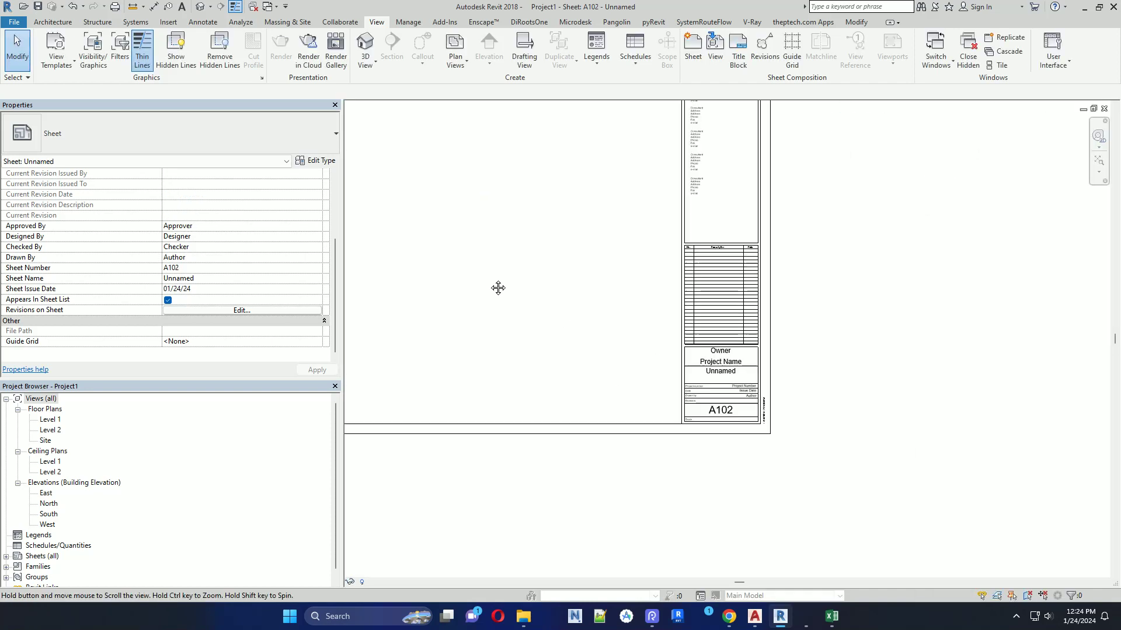
pyautogui.moveTo(722, 343); pyautogui.dragTo(680, 333, button='middle')
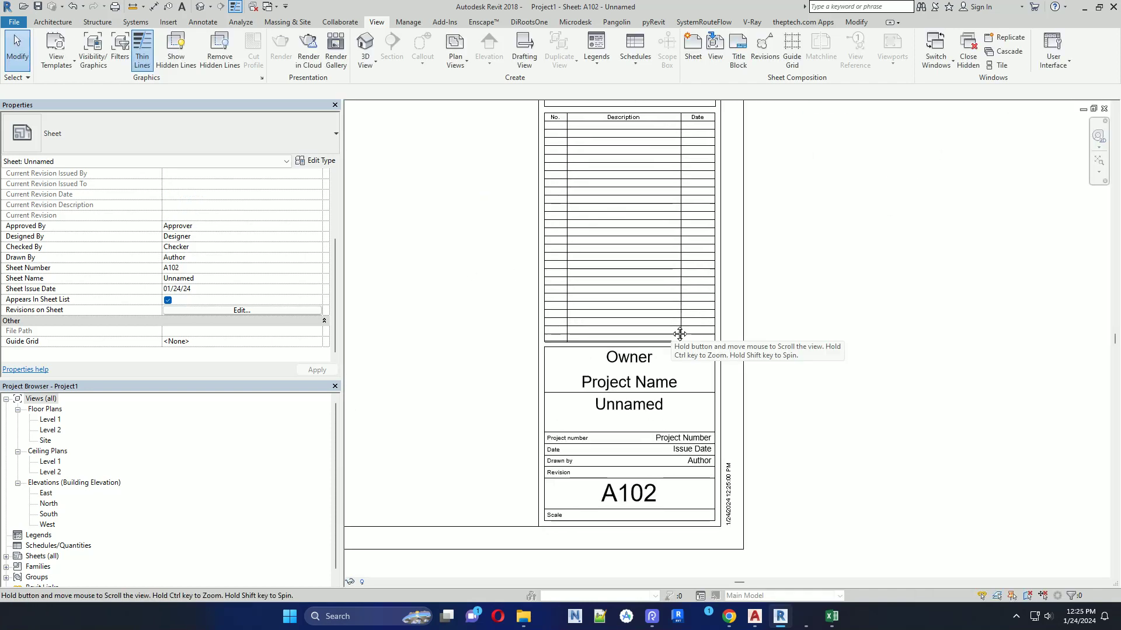
pyautogui.scroll(3, 694, 484)
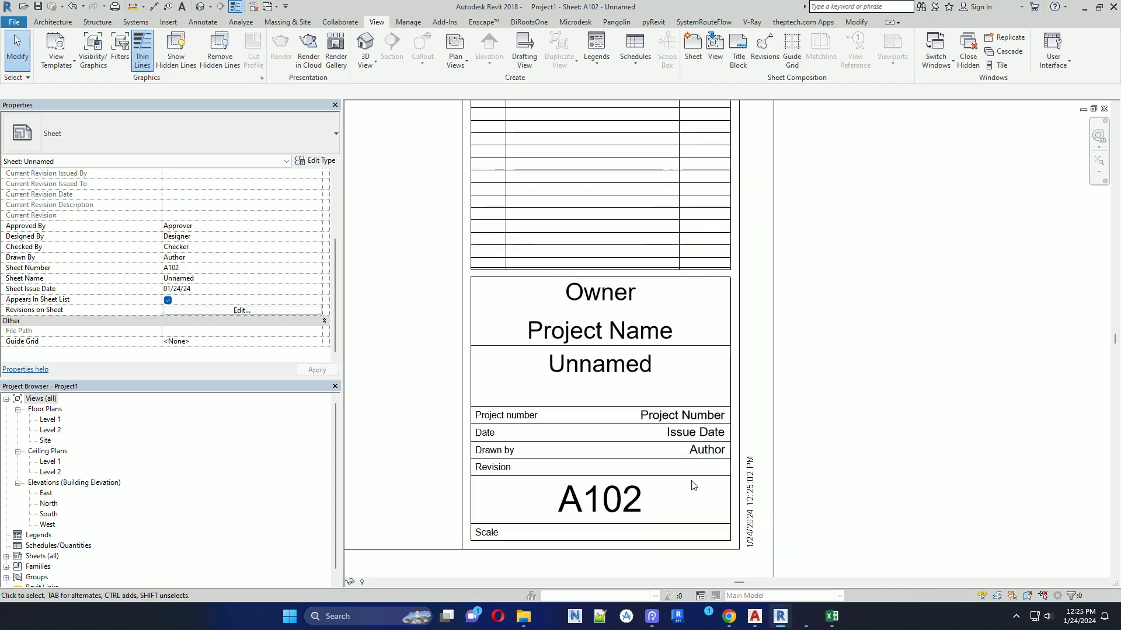
pyautogui.click(282, 308)
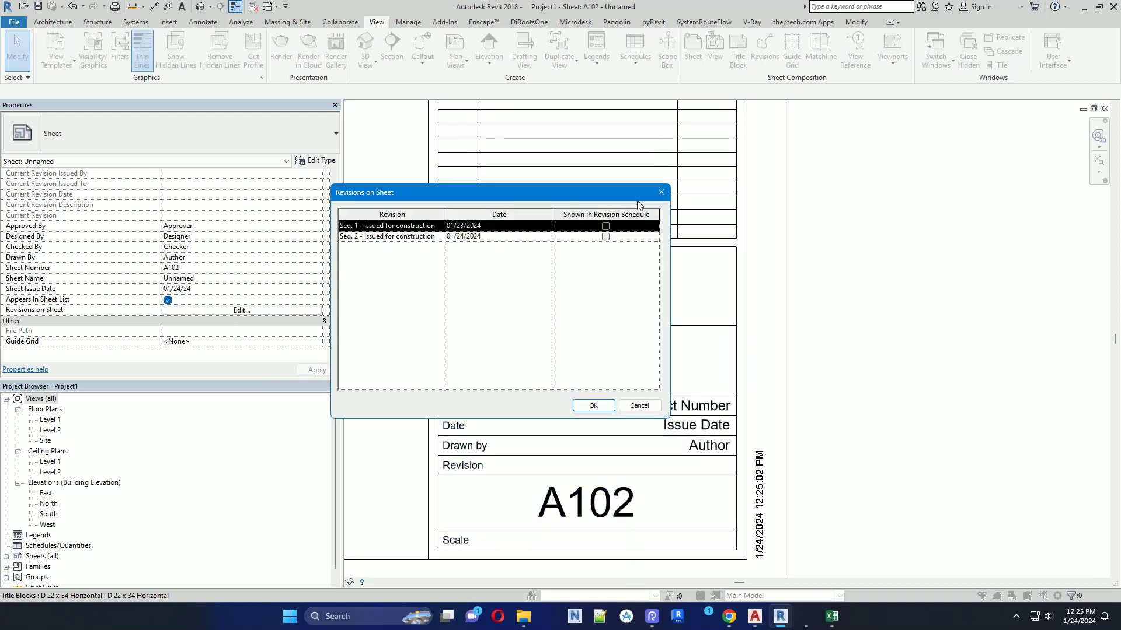
# Step: Limit sheet A102's revision schedule to revision A only, then view the full title block
pyautogui.click(605, 236)
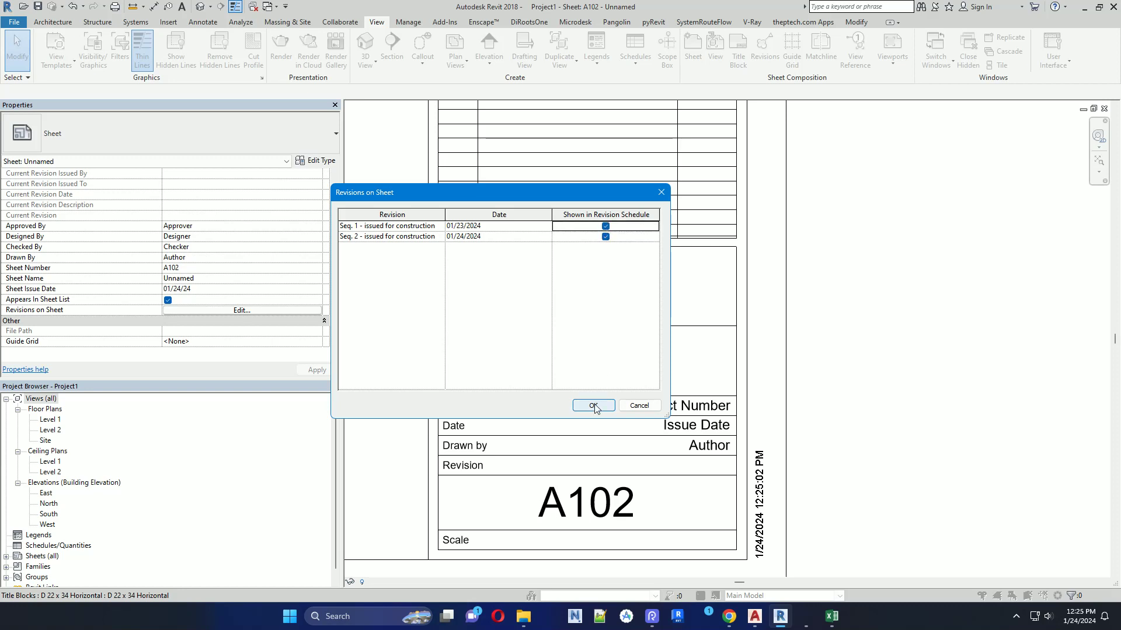
pyautogui.click(593, 405)
pyautogui.scroll(-1, 720, 419)
pyautogui.scroll(-2, 720, 418)
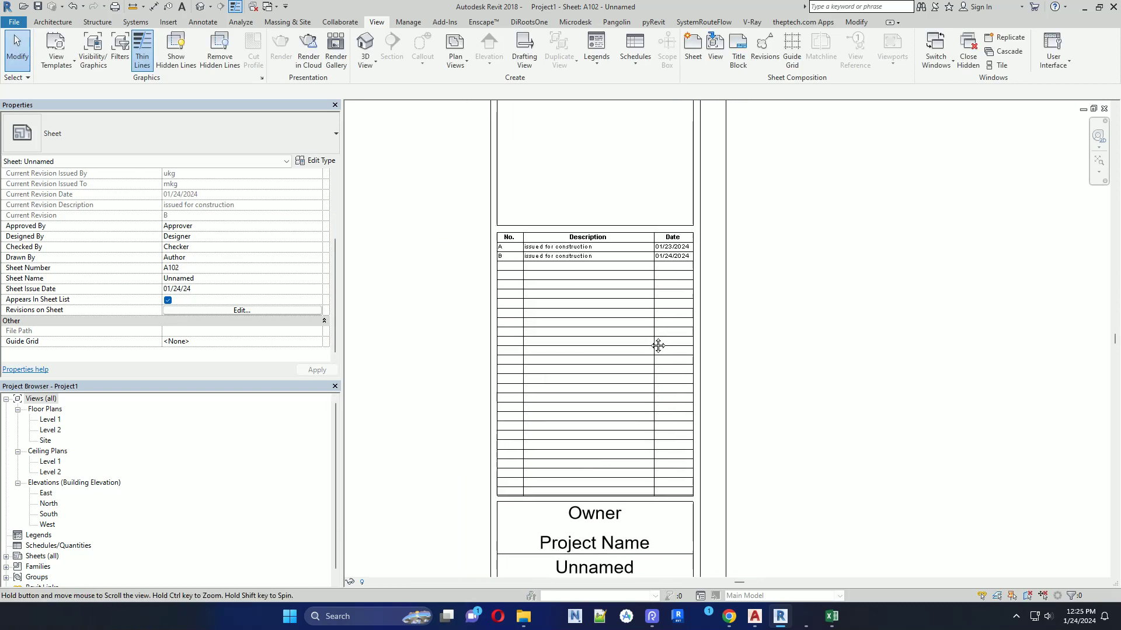
pyautogui.click(228, 310)
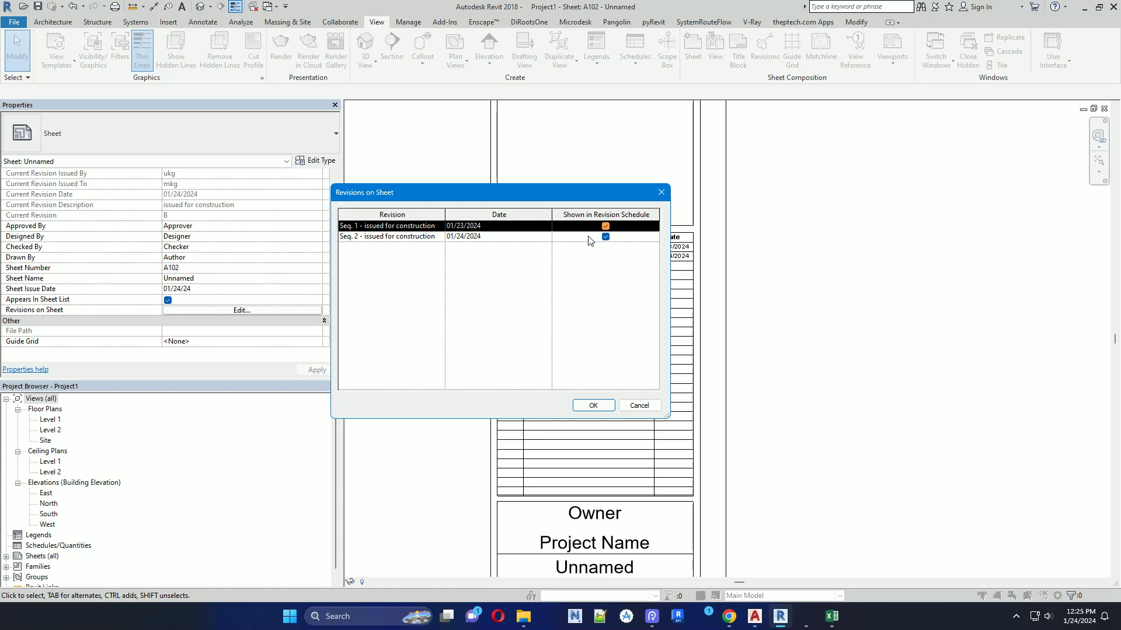
pyautogui.click(605, 236)
pyautogui.click(593, 406)
pyautogui.moveTo(720, 445)
pyautogui.mouseDown(button='middle')
pyautogui.moveTo(642, 297)
pyautogui.moveTo(642, 222)
pyautogui.mouseUp(button='middle')
pyautogui.scroll(-1, 601, 461)
pyautogui.scroll(-1, 578, 409)
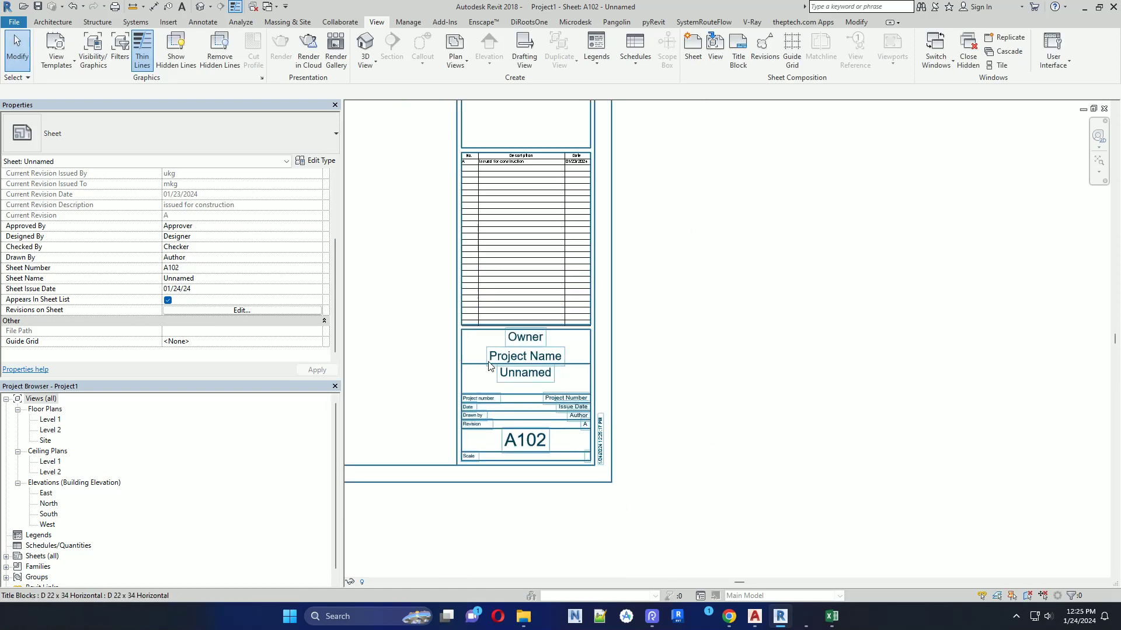